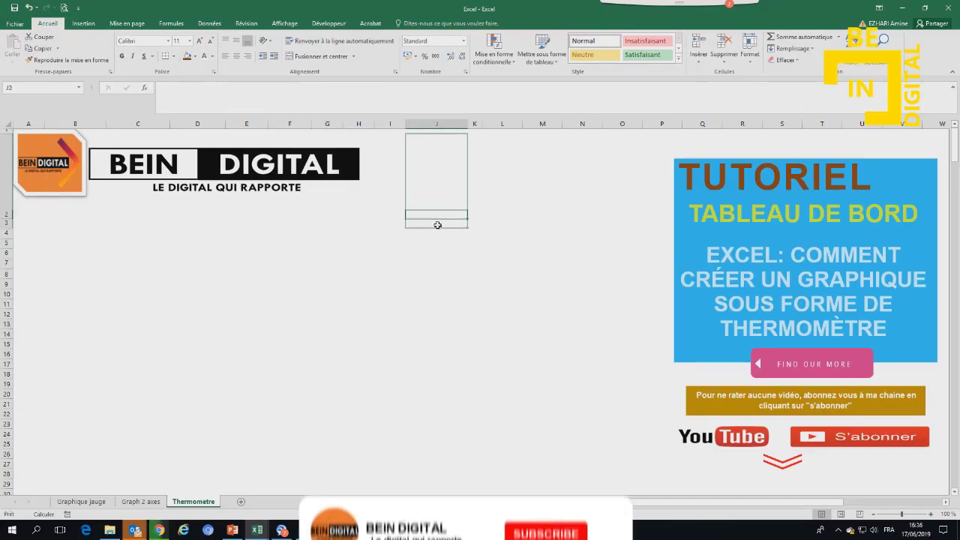
Enter the temperature header in J3 and make row 3 slightly taller
{"action": "left_click", "coordinate": [438, 224]}
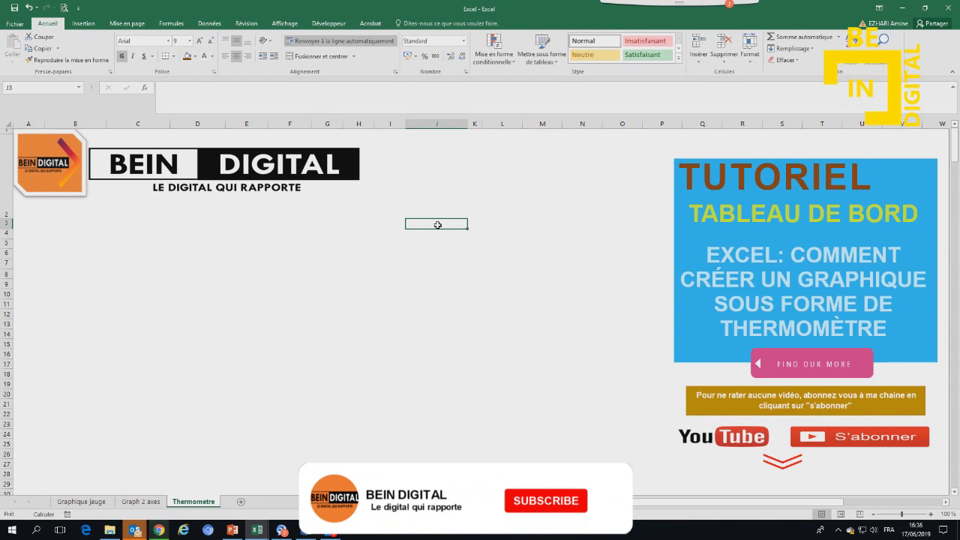
{"action": "type", "text": "Tampérature"}
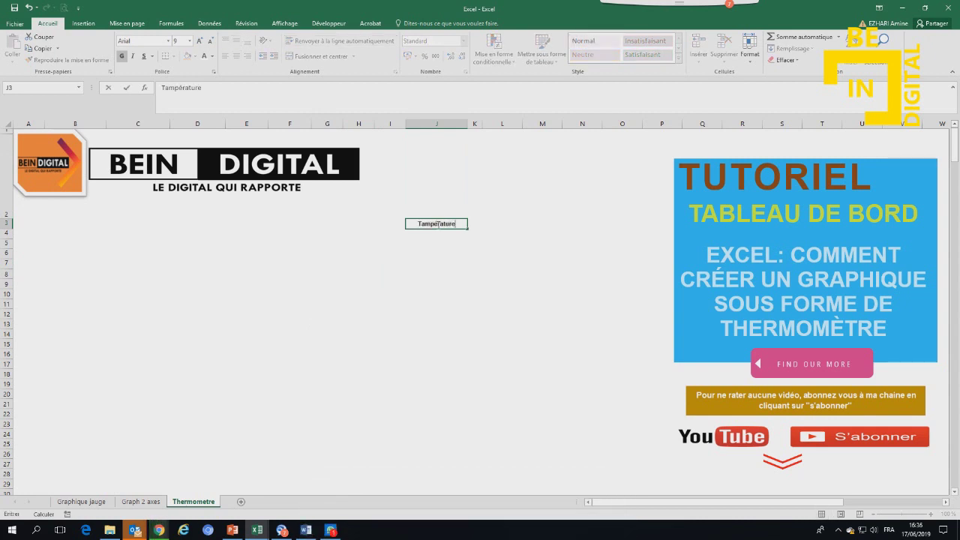
{"action": "key", "text": "Return"}
{"action": "left_click", "coordinate": [430, 223]}
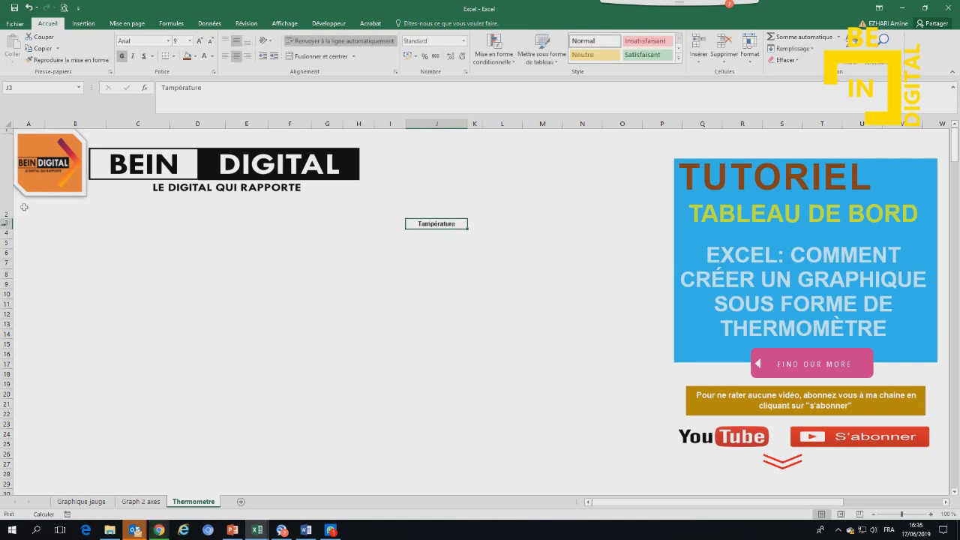
{"action": "left_click_drag", "start_coordinate": [6, 231], "coordinate": [6, 234]}
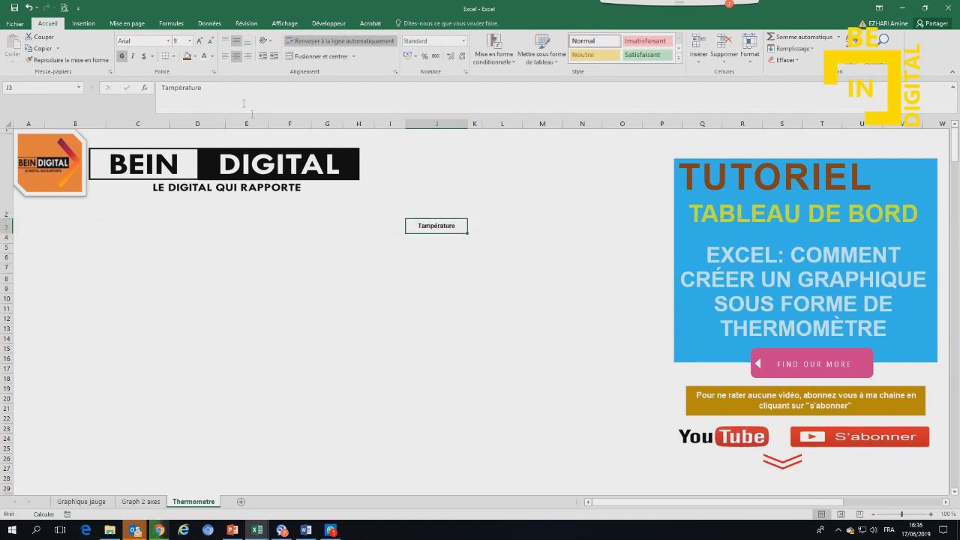
Give J3 a brown fill, white text and font size 11, and correct the spelling to Température
{"action": "left_click", "coordinate": [198, 41]}
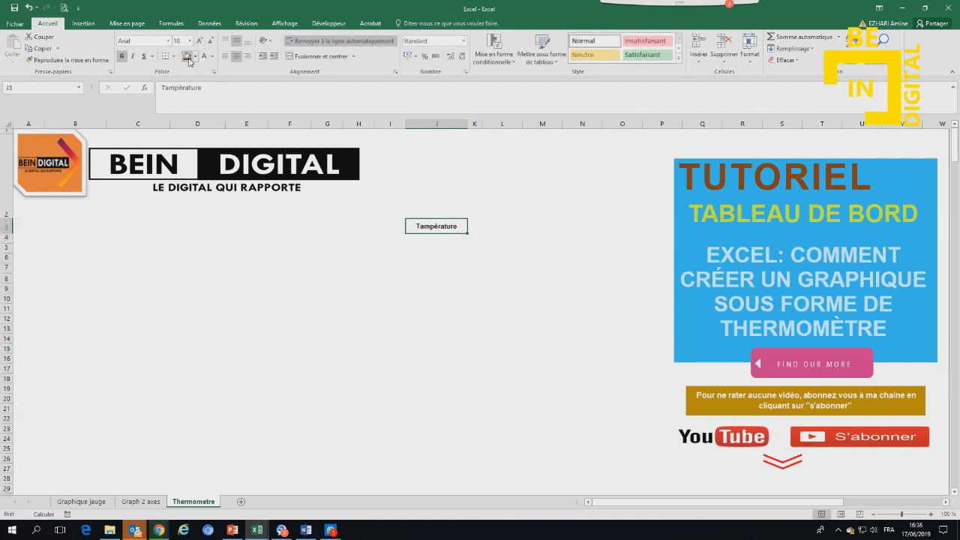
{"action": "left_click", "coordinate": [189, 59]}
{"action": "left_click", "coordinate": [204, 58]}
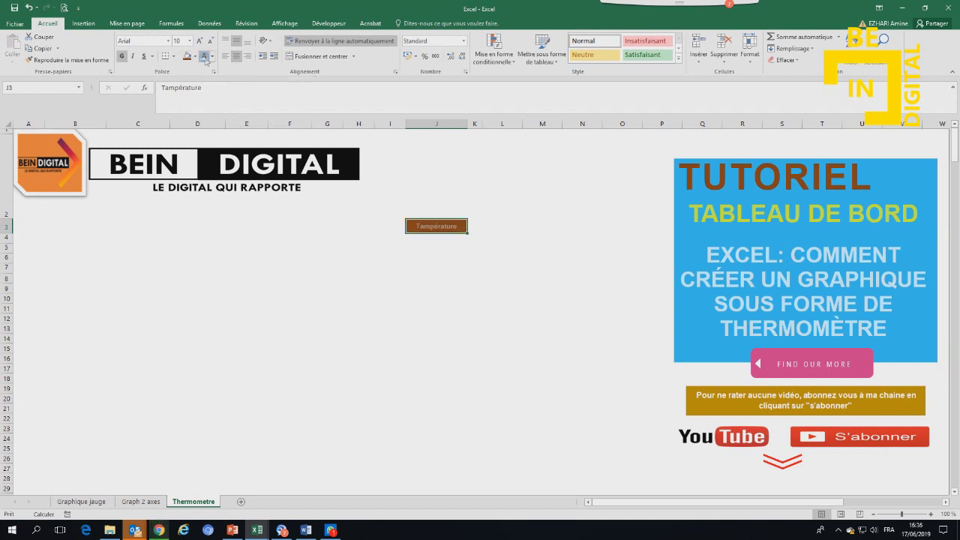
{"action": "double_click", "coordinate": [441, 230]}
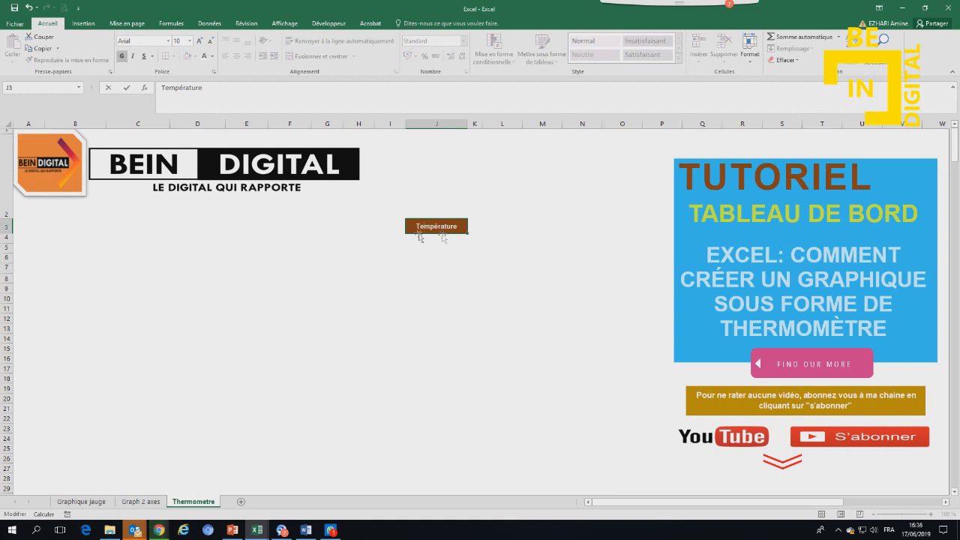
{"action": "key", "text": "Return"}
{"action": "left_click", "coordinate": [425, 228]}
{"action": "left_click", "coordinate": [200, 41]}
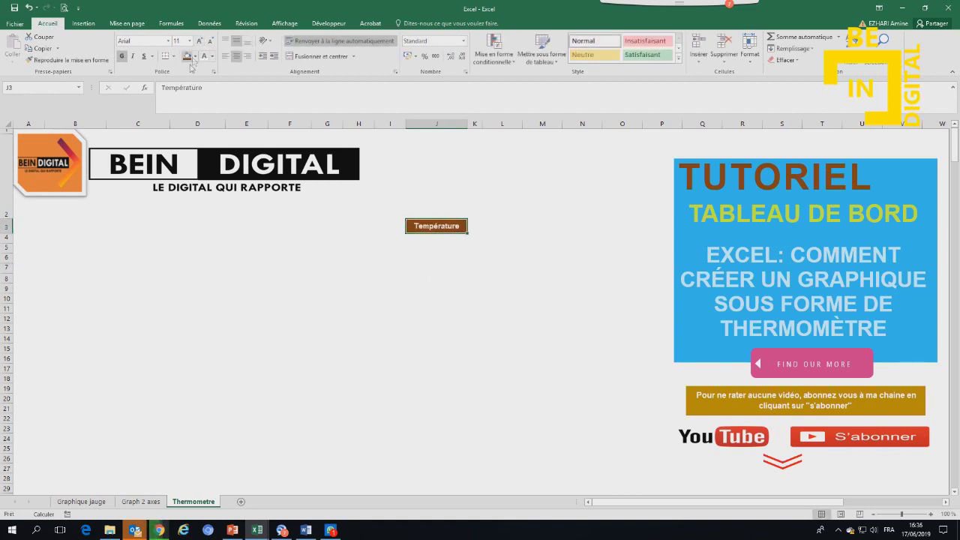
{"action": "left_click", "coordinate": [433, 240]}
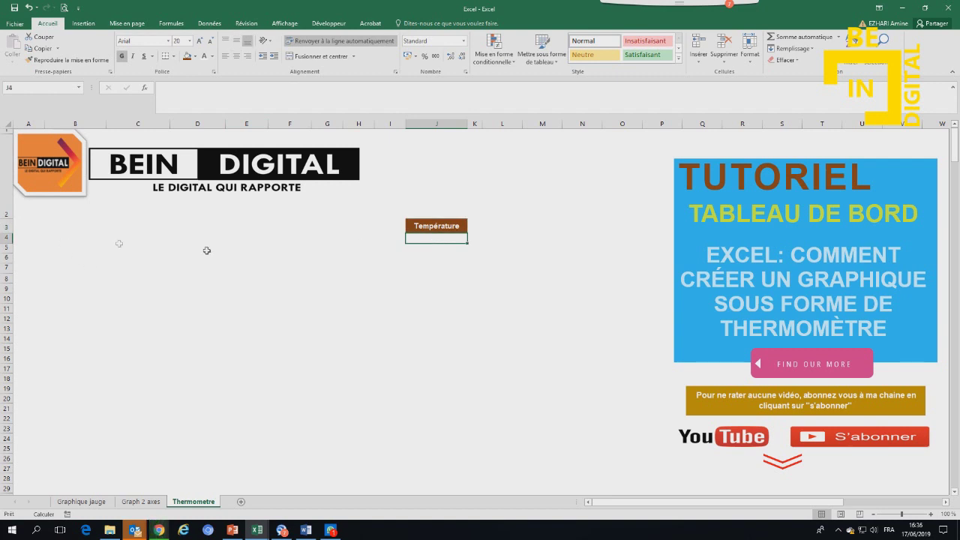
Enter 25% in J4, make row 4 taller, and centre the value both ways
{"action": "type", "text": "25"}
{"action": "key", "text": "Return"}
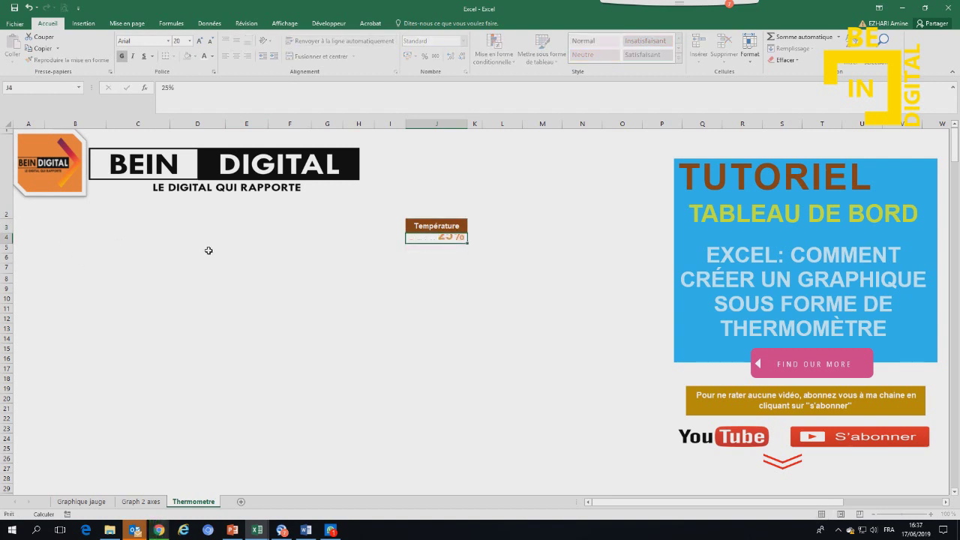
{"action": "left_click", "coordinate": [444, 236]}
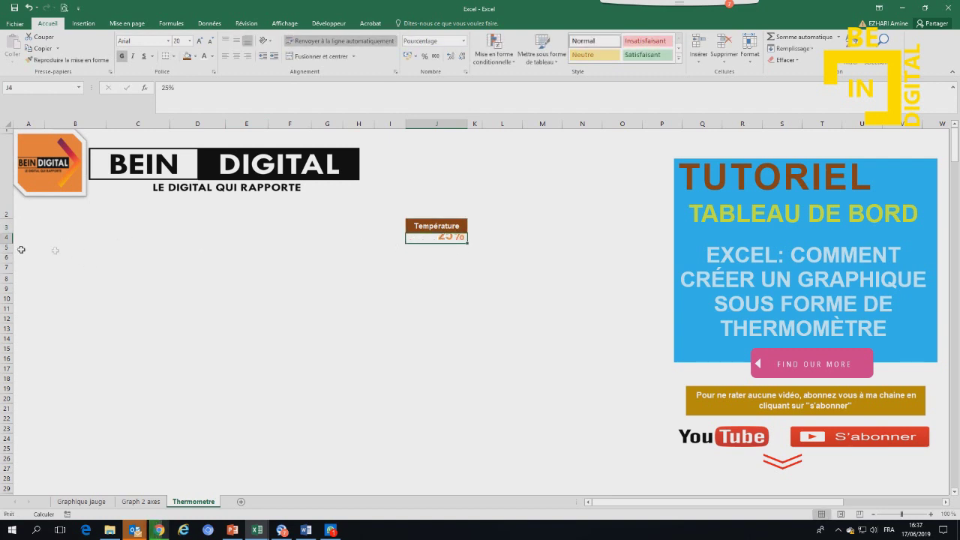
{"action": "left_click_drag", "start_coordinate": [8, 242], "coordinate": [8, 267]}
{"action": "left_click", "coordinate": [236, 56]}
{"action": "left_click", "coordinate": [236, 40]}
{"action": "left_click", "coordinate": [252, 240]}
Add an orange outline border to J4 through Format Cells
{"action": "left_click", "coordinate": [422, 251]}
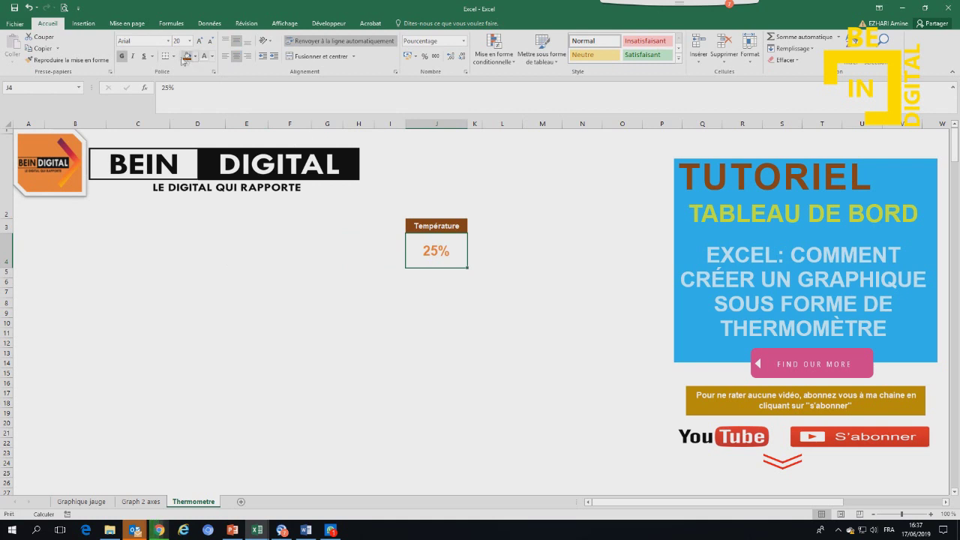
{"action": "right_click", "coordinate": [415, 255]}
{"action": "left_click", "coordinate": [476, 427]}
{"action": "left_click", "coordinate": [448, 309]}
{"action": "left_click", "coordinate": [418, 411]}
{"action": "left_click", "coordinate": [397, 370]}
{"action": "left_click", "coordinate": [490, 337]}
{"action": "left_click", "coordinate": [552, 506]}
{"action": "left_click", "coordinate": [543, 274]}
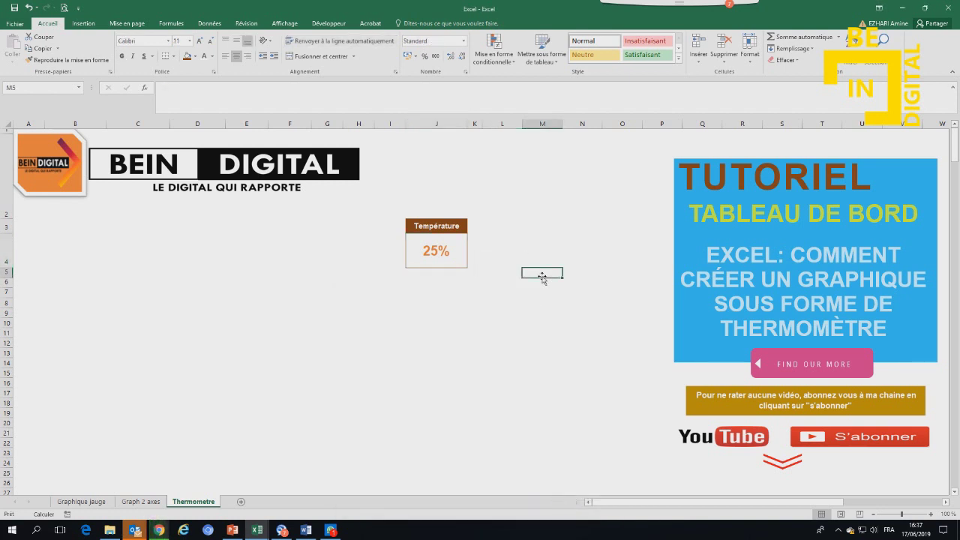
Make row 4 slightly shorter
{"action": "left_click", "coordinate": [443, 228]}
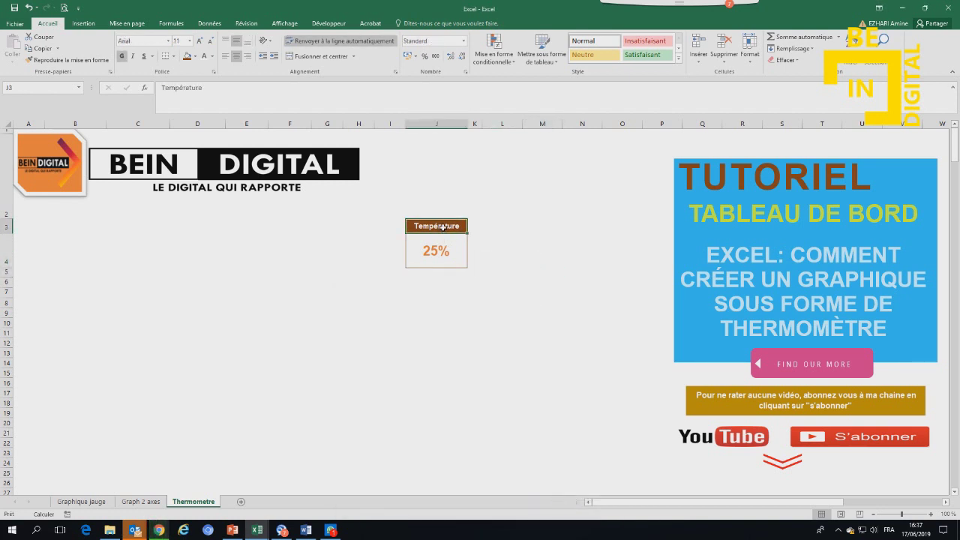
{"action": "left_click", "coordinate": [352, 322]}
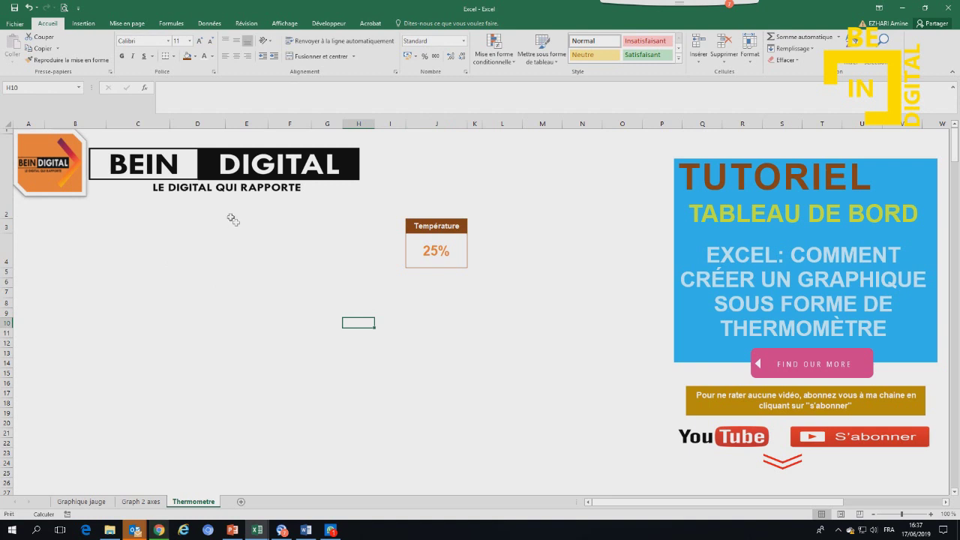
{"action": "left_click_drag", "start_coordinate": [13, 267], "coordinate": [9, 262]}
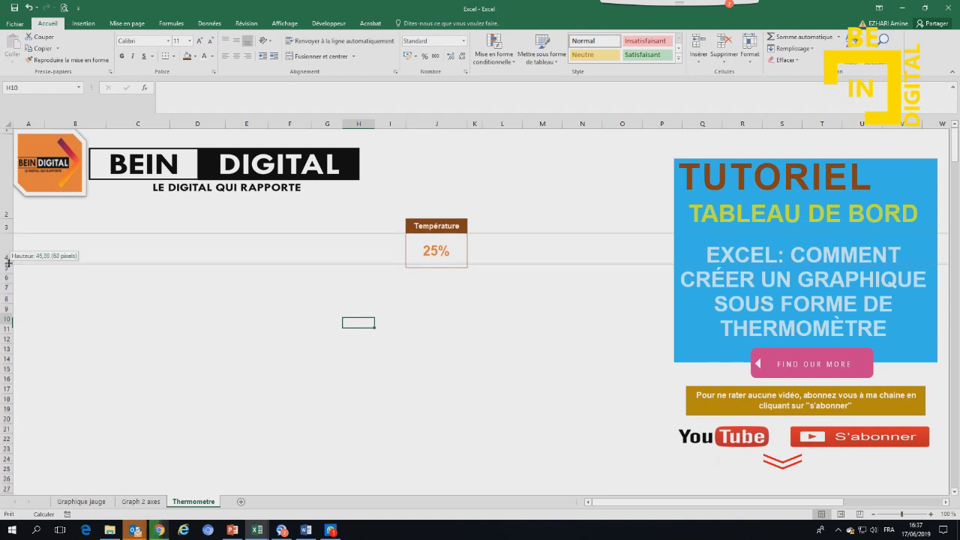
{"action": "left_click", "coordinate": [150, 286]}
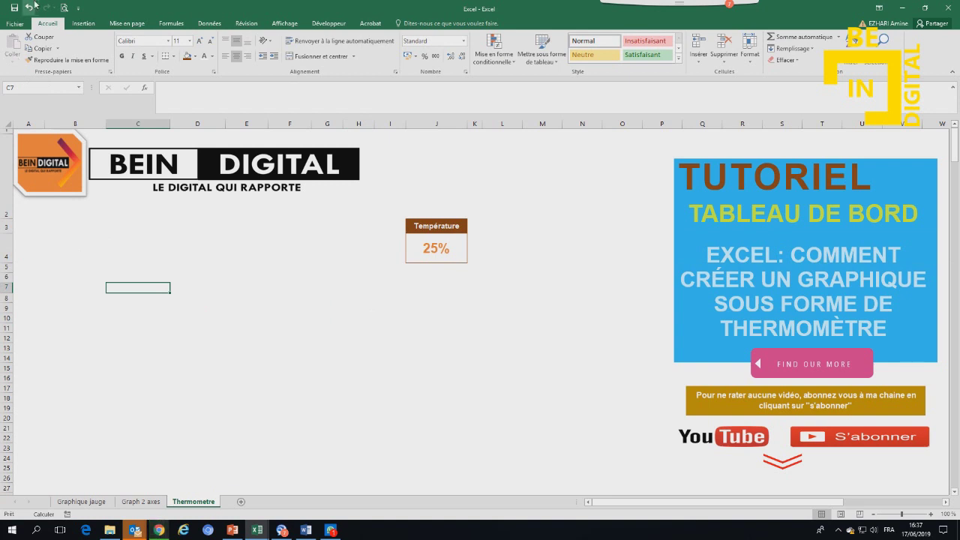
{"action": "left_click", "coordinate": [85, 24]}
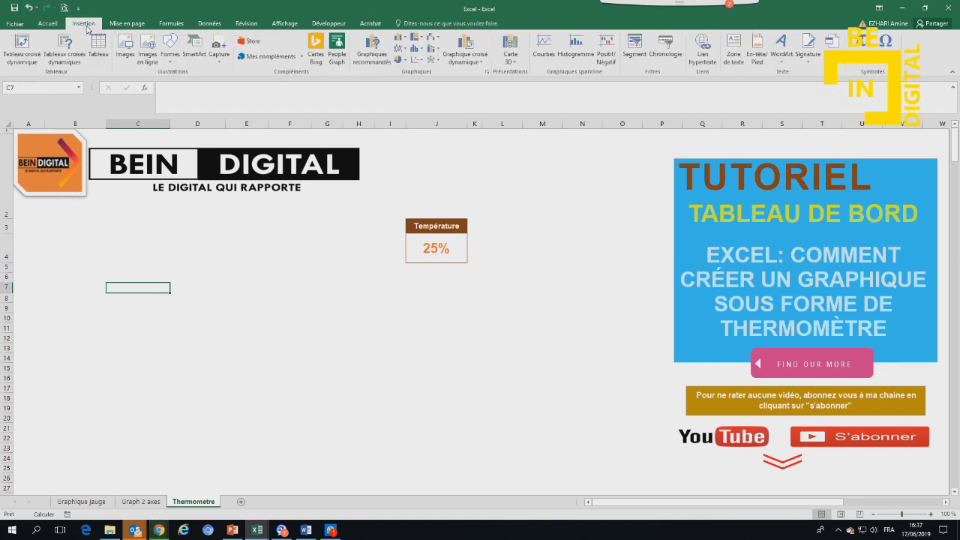
Enter 100% in cell B7
{"action": "left_click", "coordinate": [99, 289]}
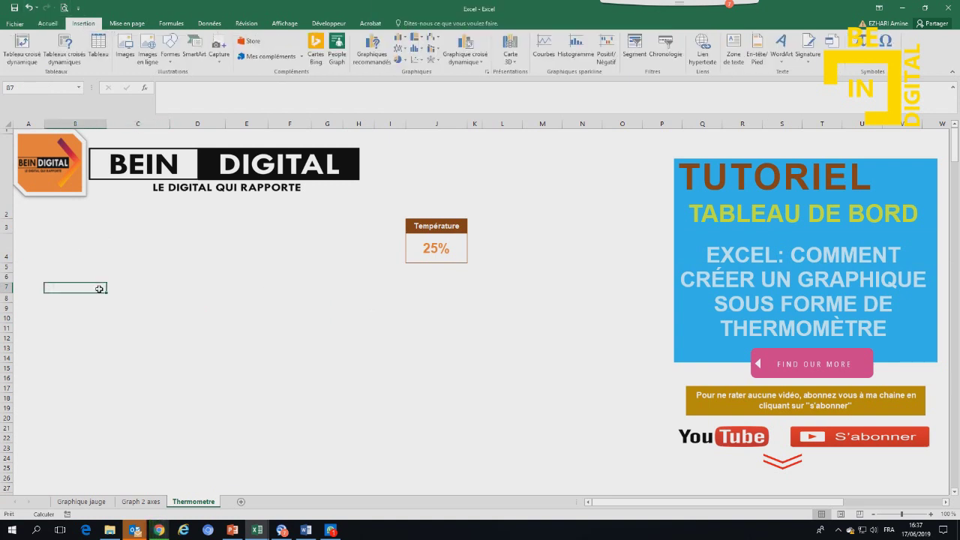
{"action": "type", "text": "100%"}
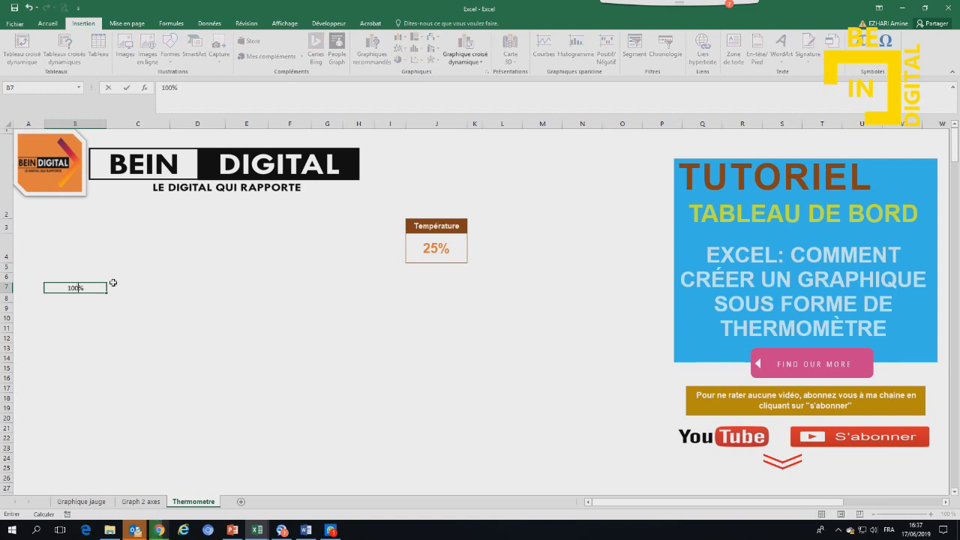
{"action": "key", "text": "Return"}
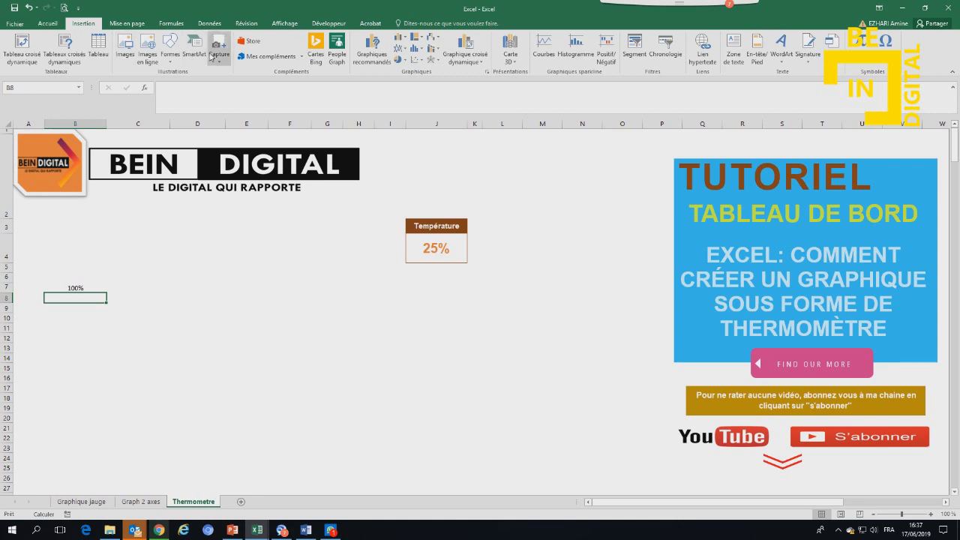
Insert a trial clustered column chart, then delete it
{"action": "left_click", "coordinate": [396, 39]}
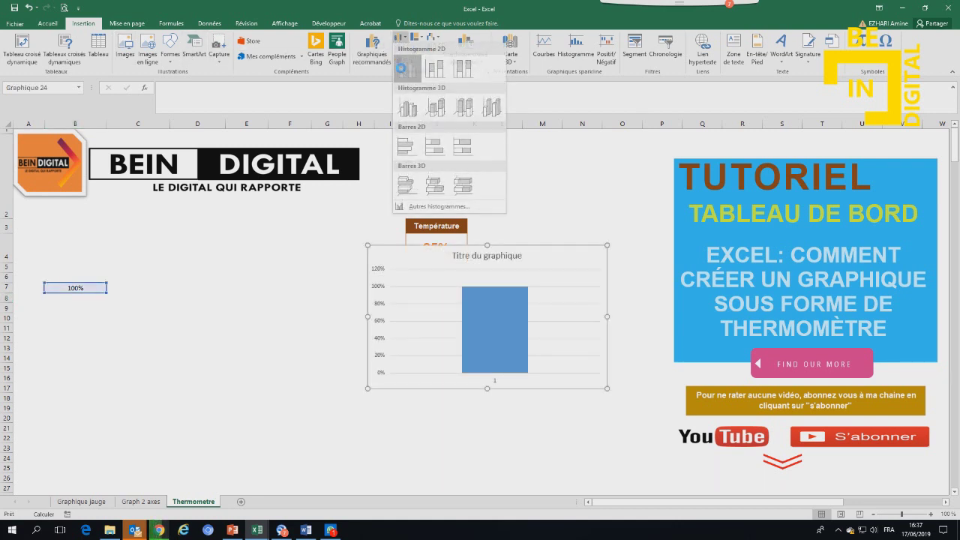
{"action": "left_click", "coordinate": [407, 67]}
{"action": "left_click_drag", "start_coordinate": [373, 264], "coordinate": [121, 321]}
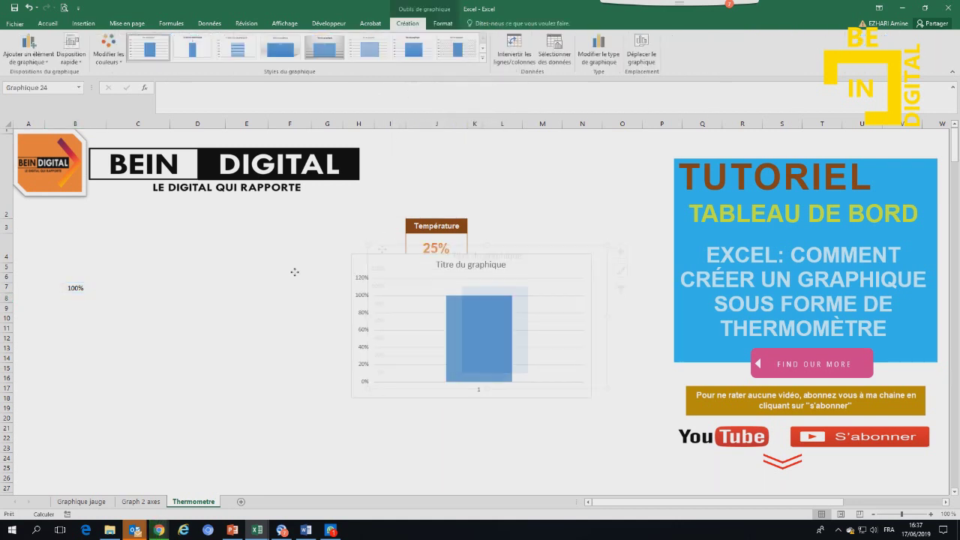
{"action": "key", "text": "Delete"}
{"action": "left_click", "coordinate": [81, 288]}
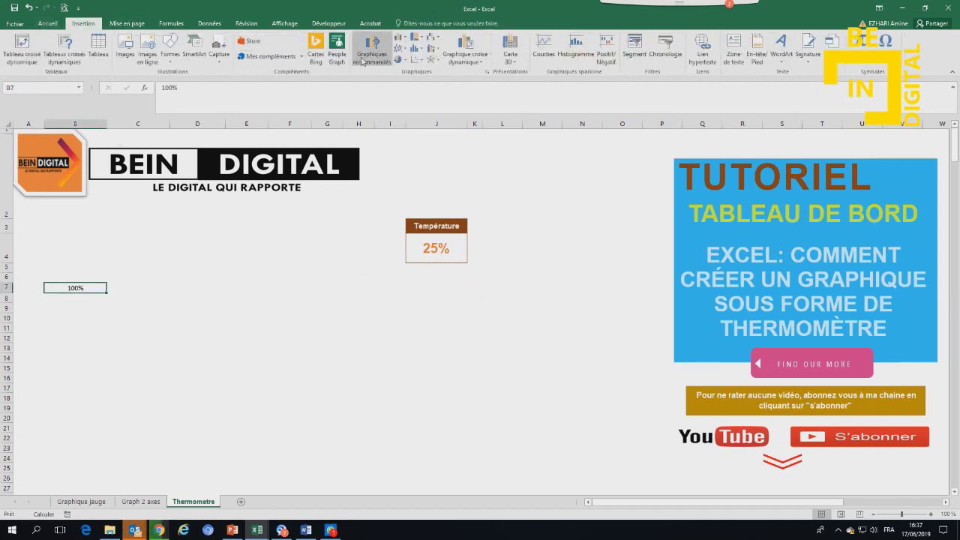
Insert a clustered column chart from the full chart dialog and place it beside B7
{"action": "left_click", "coordinate": [369, 56]}
{"action": "left_click", "coordinate": [345, 71]}
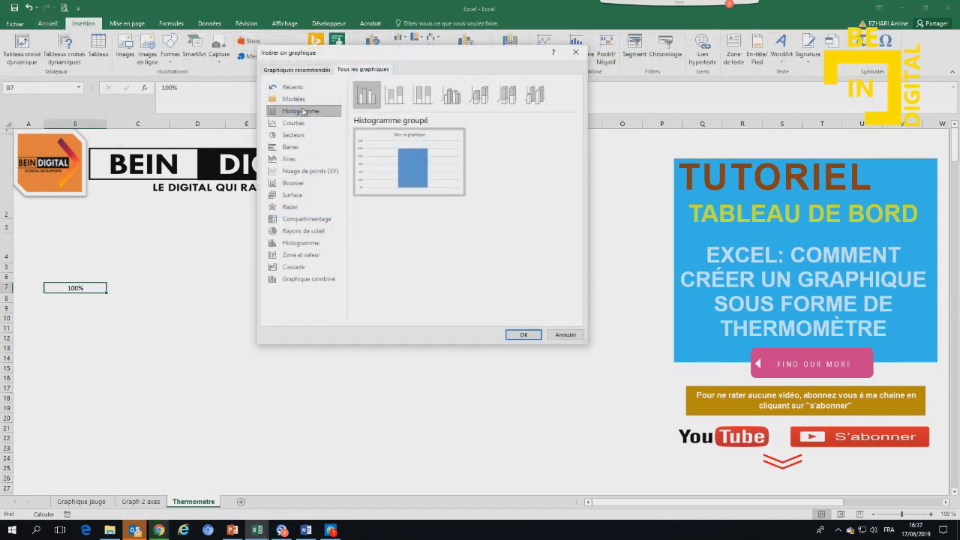
{"action": "left_click", "coordinate": [522, 335]}
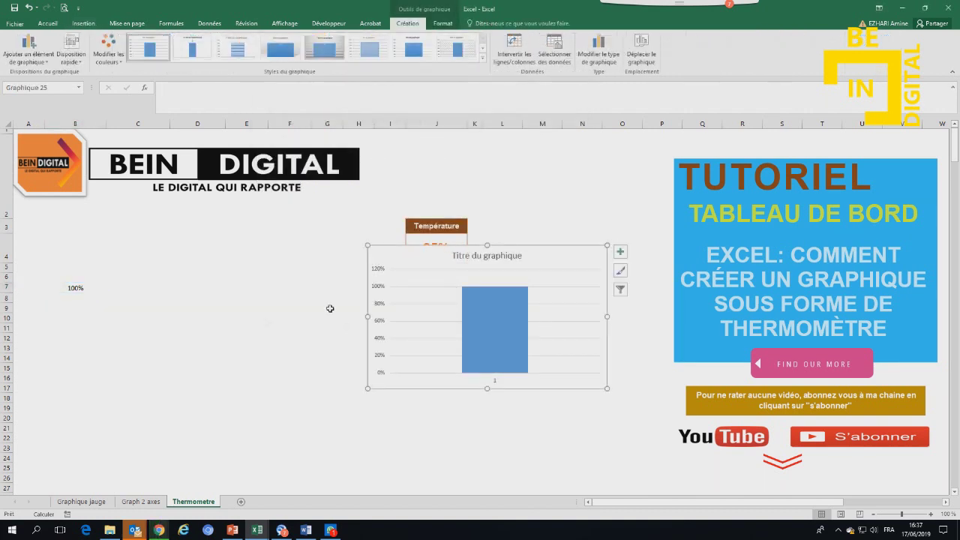
{"action": "mouse_move", "coordinate": [428, 279]}
{"action": "left_mouse_down"}
{"action": "mouse_move", "coordinate": [119, 286]}
{"action": "mouse_move", "coordinate": [146, 268]}
{"action": "left_mouse_up"}
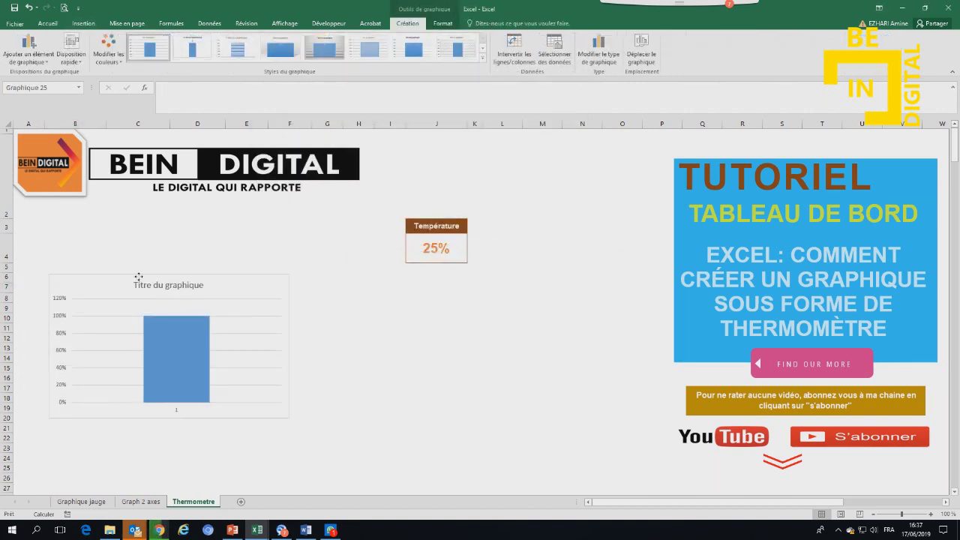
Add a second series whose values come from the 25% temperature cell J4
{"action": "right_click", "coordinate": [189, 317]}
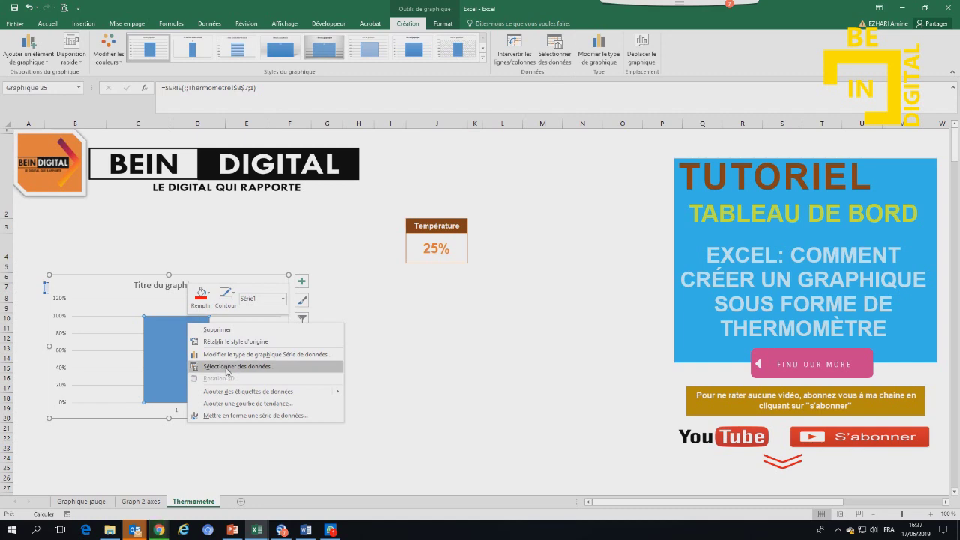
{"action": "left_click", "coordinate": [229, 367]}
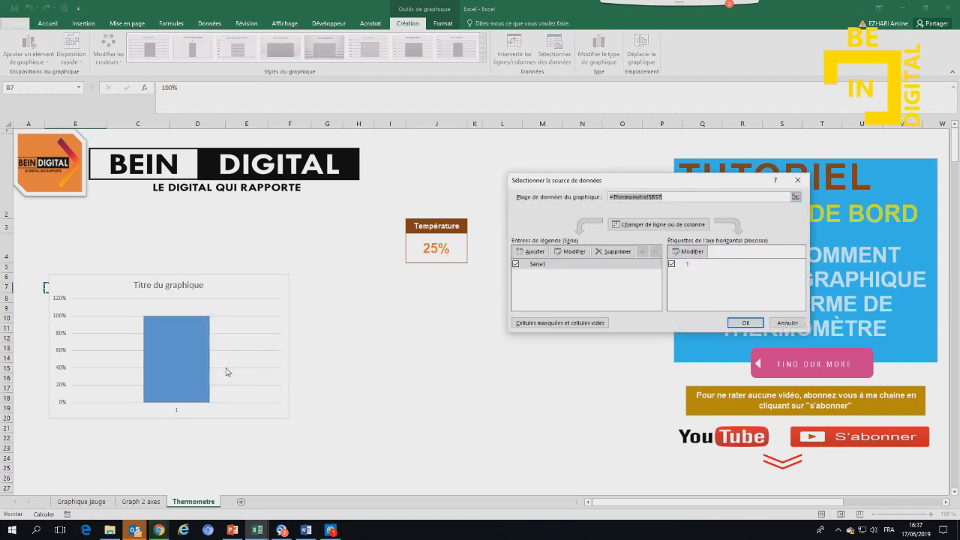
{"action": "left_click", "coordinate": [531, 252]}
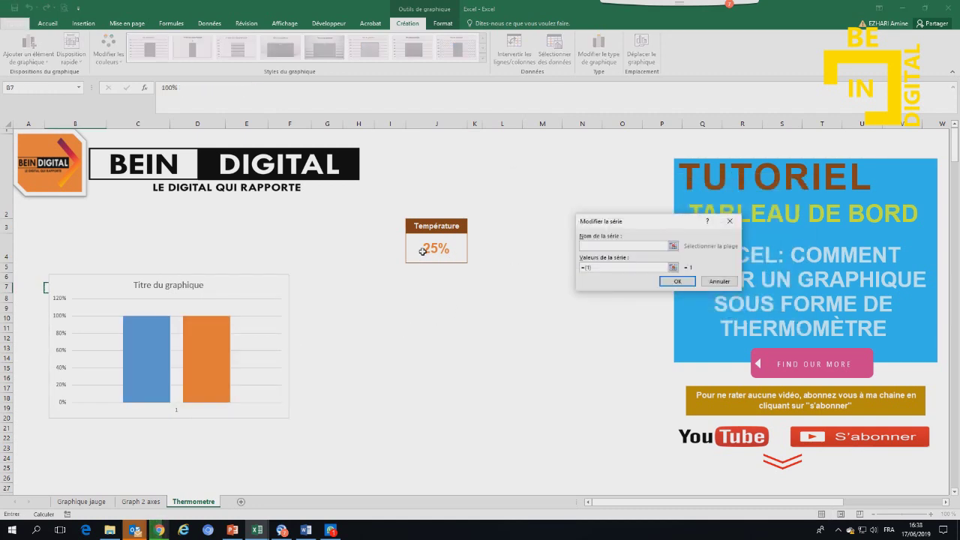
{"action": "left_click", "coordinate": [672, 246]}
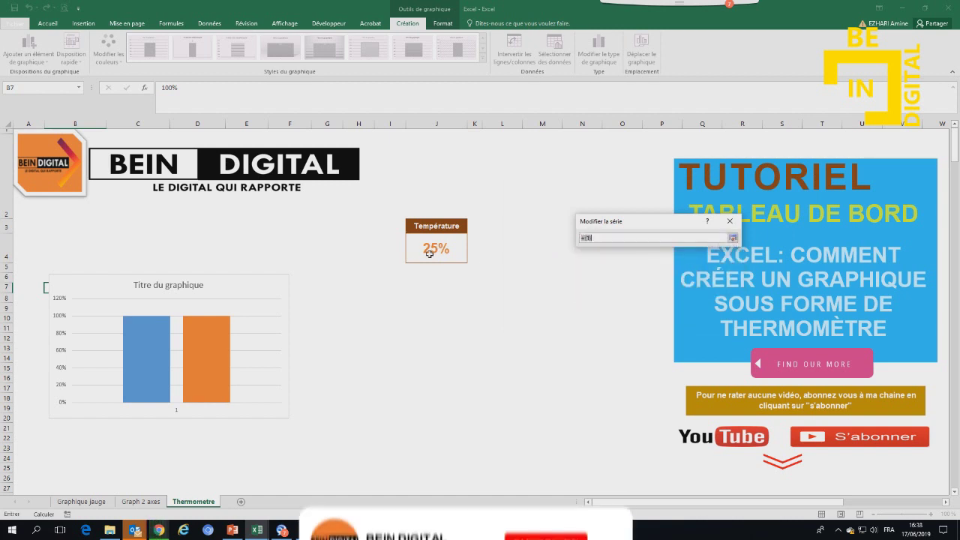
{"action": "left_click", "coordinate": [461, 249]}
{"action": "left_click", "coordinate": [732, 238]}
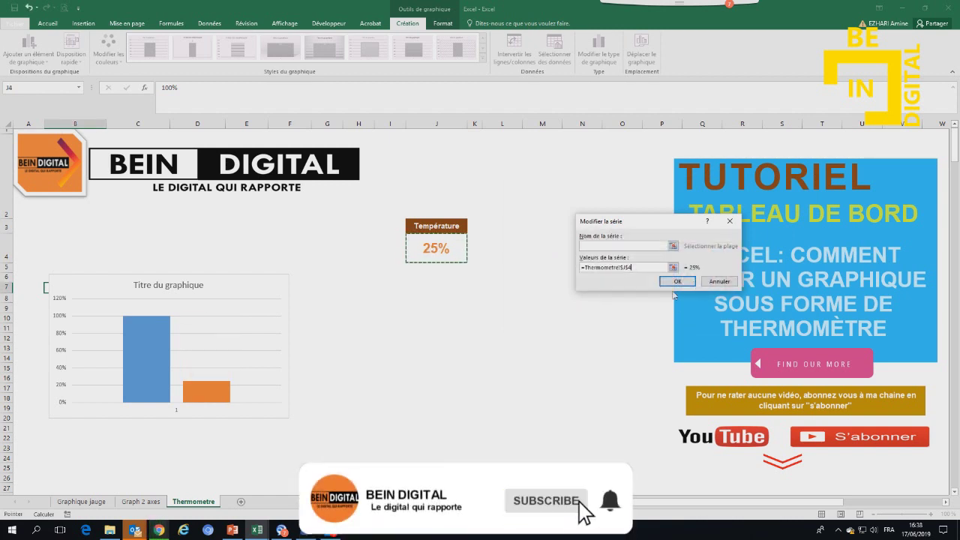
{"action": "left_click", "coordinate": [675, 287]}
{"action": "mouse_move", "coordinate": [477, 6]}
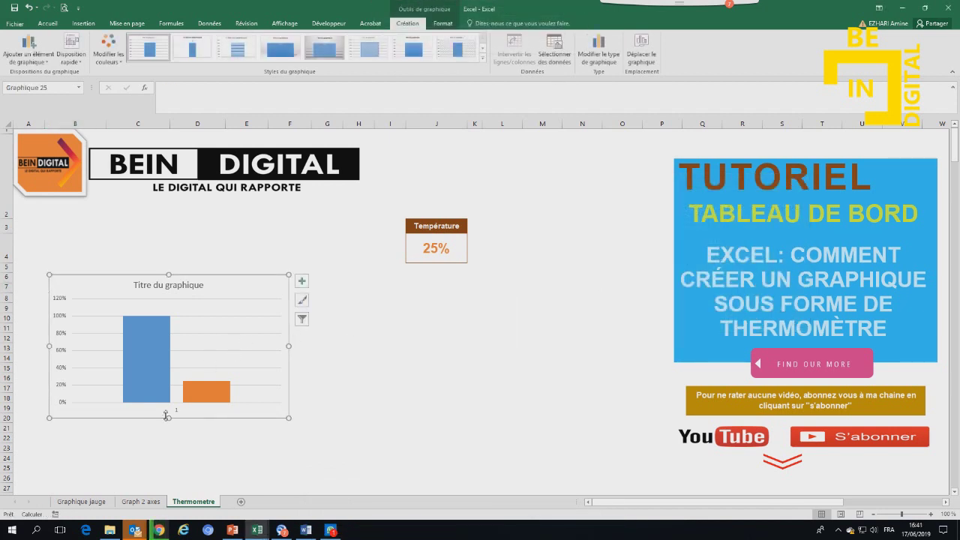
Make the chart taller and delete its title
{"action": "left_click_drag", "start_coordinate": [168, 418], "coordinate": [168, 448]}
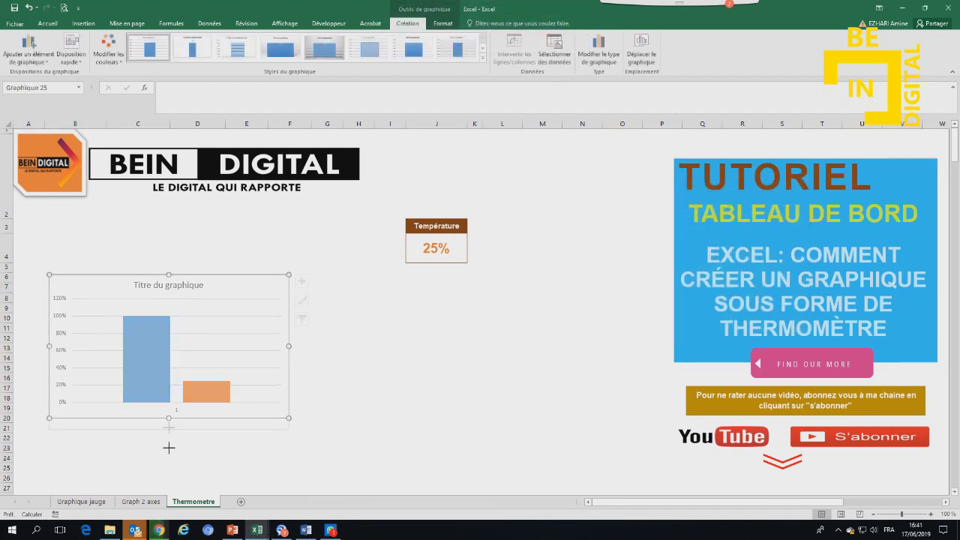
{"action": "left_click_drag", "start_coordinate": [170, 275], "coordinate": [170, 240]}
{"action": "left_click", "coordinate": [171, 255]}
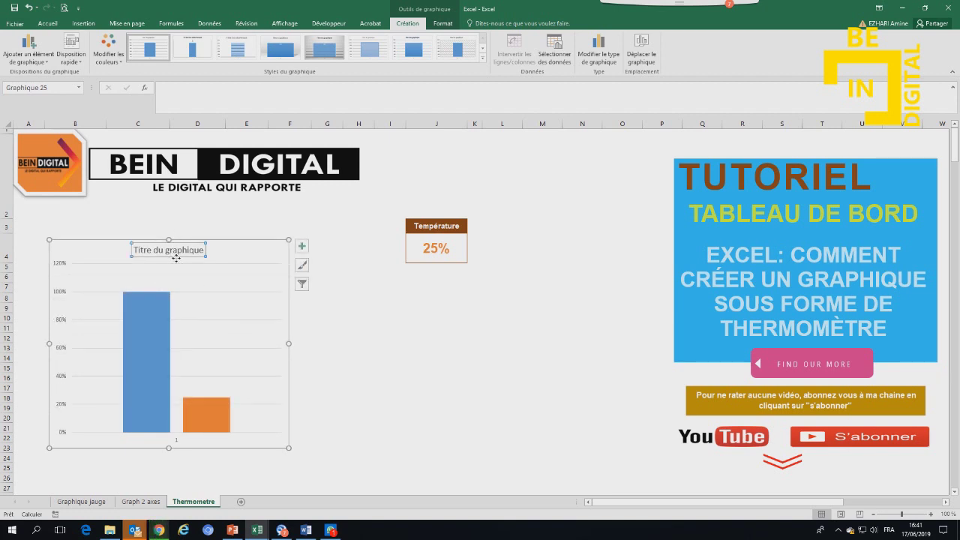
{"action": "key", "text": "Delete"}
Plot the bar series on the secondary axis
{"action": "left_click", "coordinate": [158, 341]}
{"action": "right_click", "coordinate": [159, 340]}
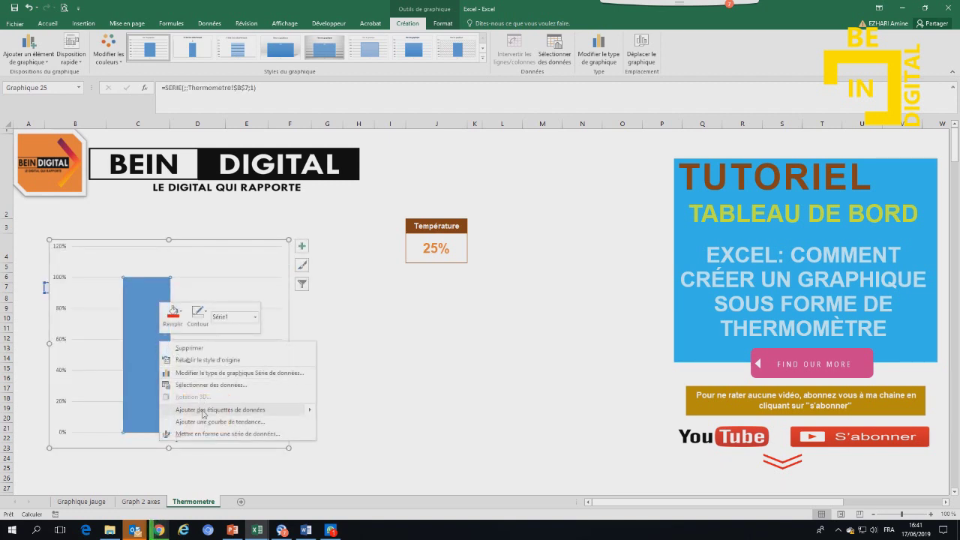
{"action": "left_click", "coordinate": [206, 435]}
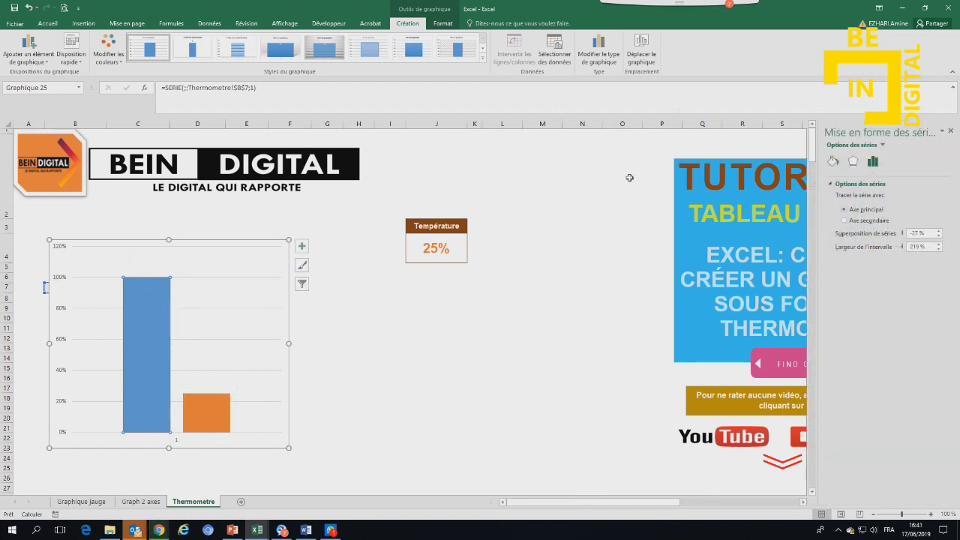
{"action": "left_click", "coordinate": [845, 220]}
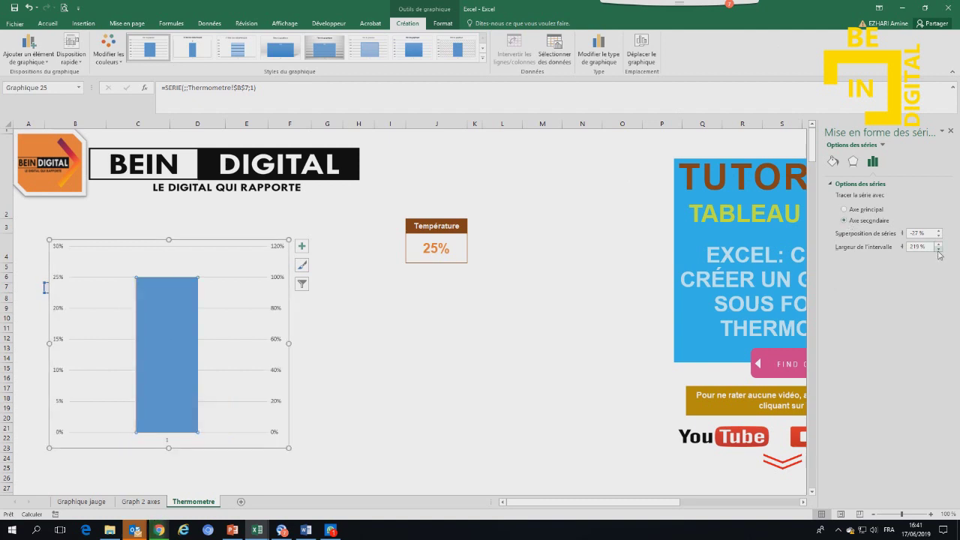
{"action": "left_click", "coordinate": [951, 132]}
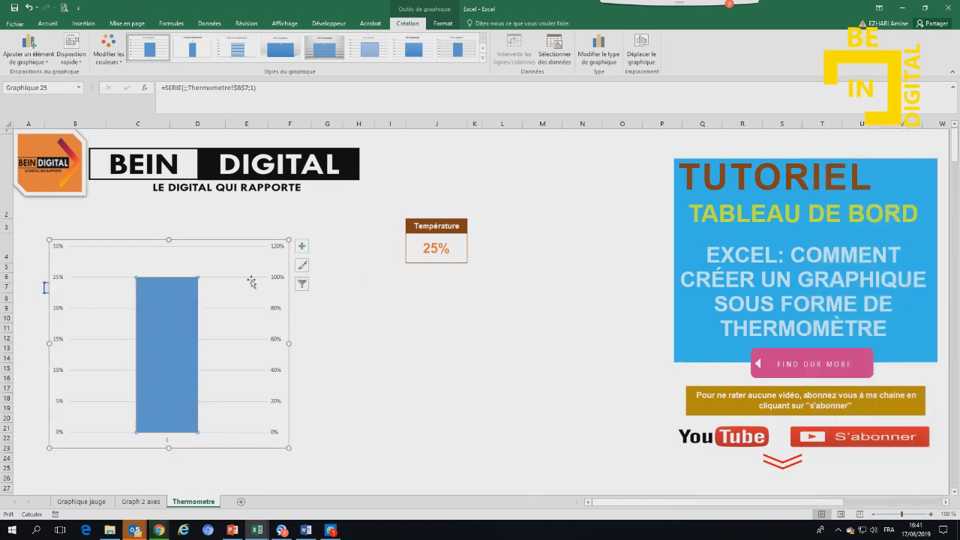
Fix the right-hand vertical axis to minimum 0 and maximum 1
{"action": "right_click", "coordinate": [277, 278]}
{"action": "left_click", "coordinate": [309, 379]}
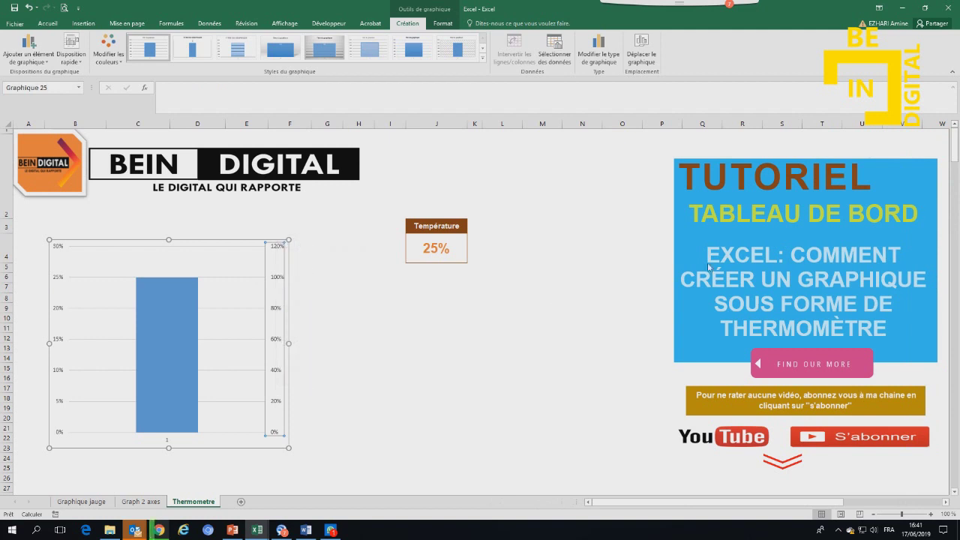
{"action": "left_click", "coordinate": [881, 207]}
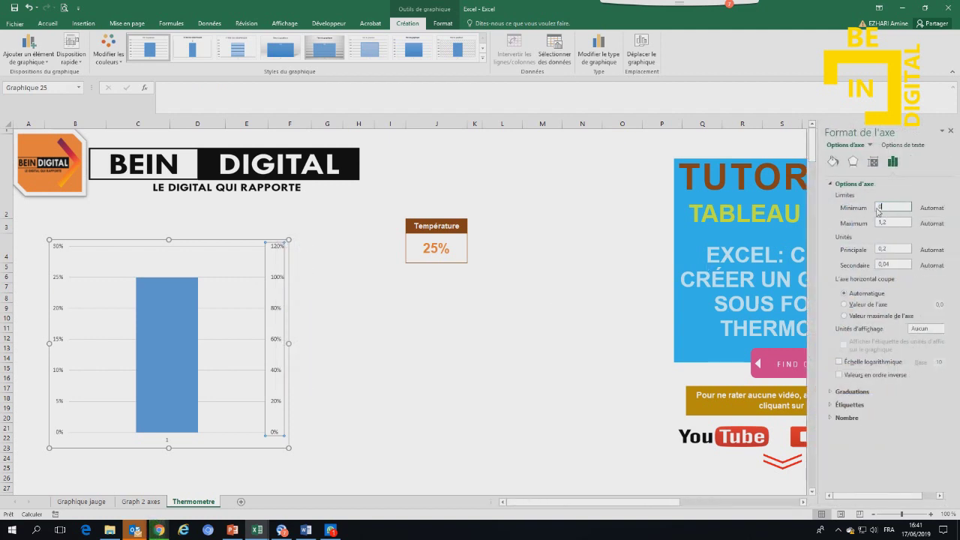
{"action": "left_click", "coordinate": [897, 222]}
{"action": "type", "text": "1"}
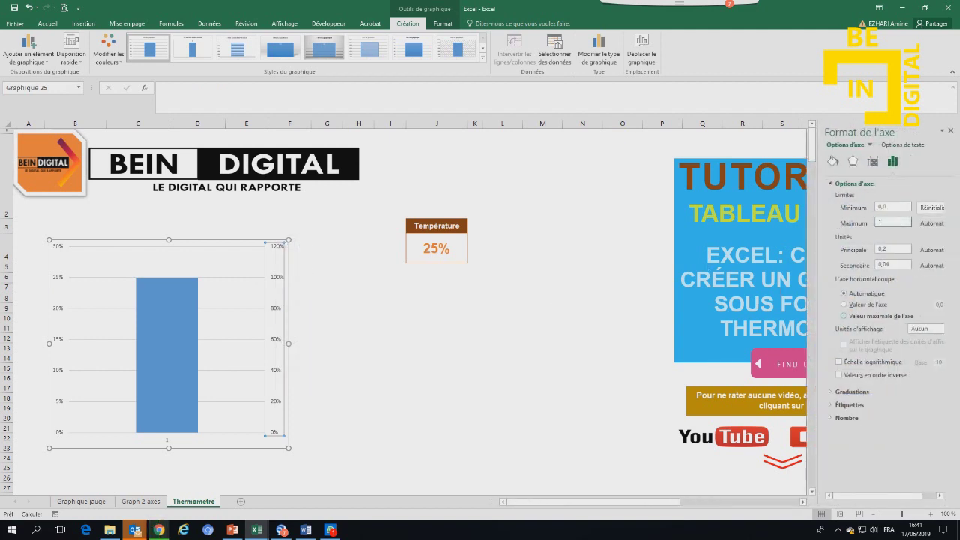
{"action": "left_click", "coordinate": [948, 128]}
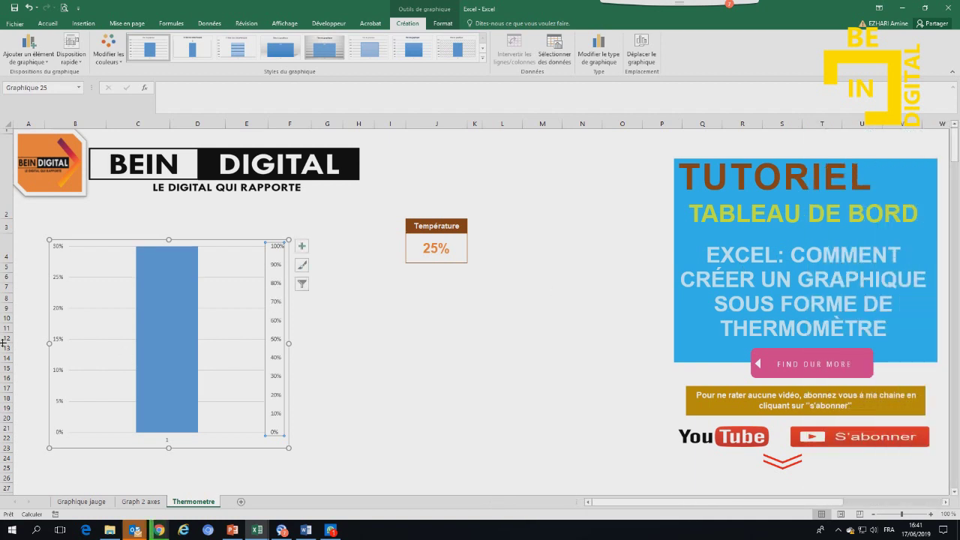
Fix the left vertical axis to minimum 0 and maximum 1 as well
{"action": "right_click", "coordinate": [55, 312]}
{"action": "left_click", "coordinate": [95, 405]}
{"action": "left_click", "coordinate": [898, 207]}
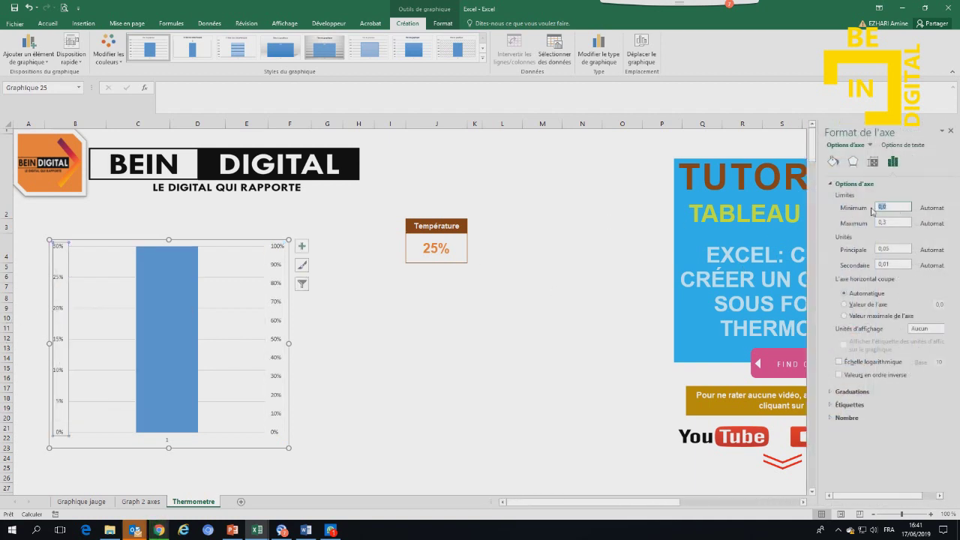
{"action": "type", "text": "0"}
{"action": "left_click", "coordinate": [893, 221]}
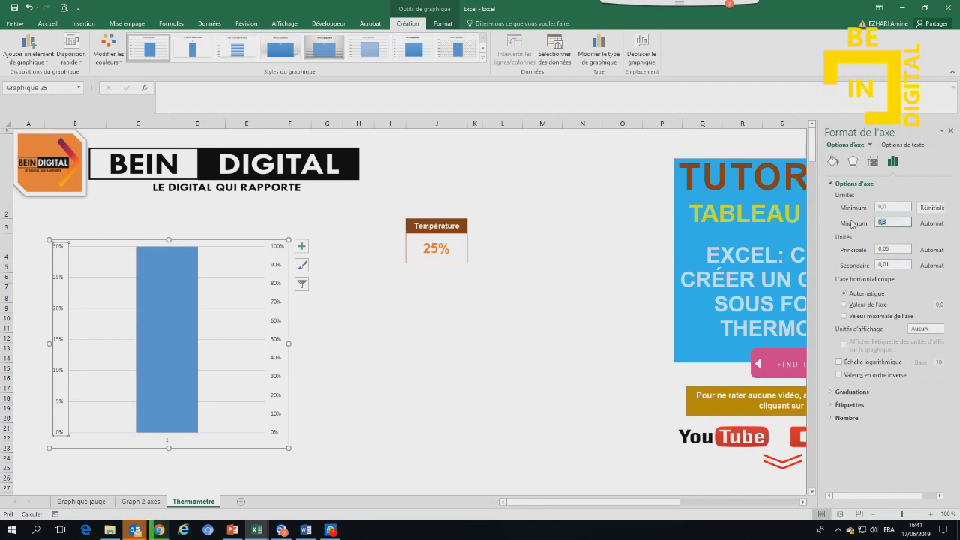
{"action": "type", "text": "1"}
{"action": "left_click", "coordinate": [950, 129]}
{"action": "left_click", "coordinate": [500, 285]}
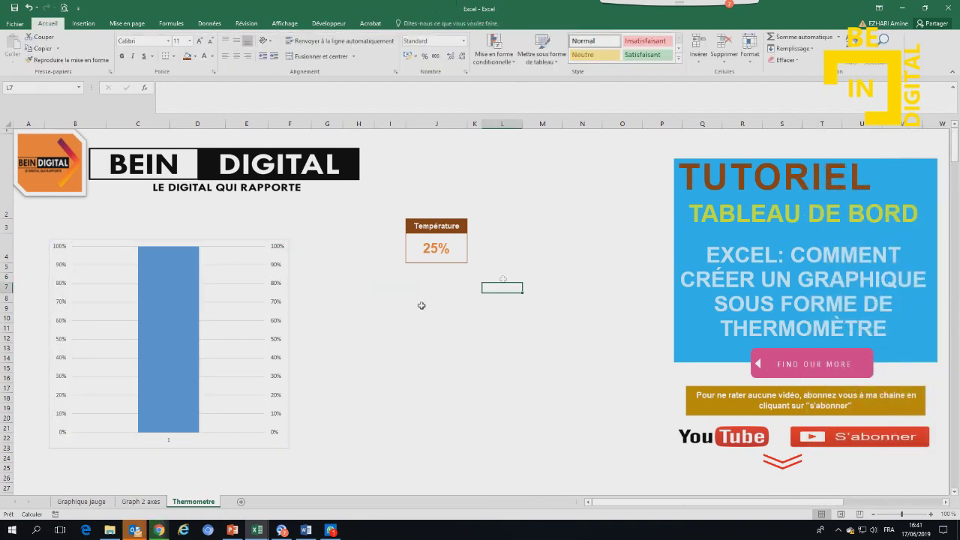
Set the horizontal axis position to Sur les graduations (on tick marks)
{"action": "left_click", "coordinate": [168, 347]}
{"action": "right_click", "coordinate": [168, 344]}
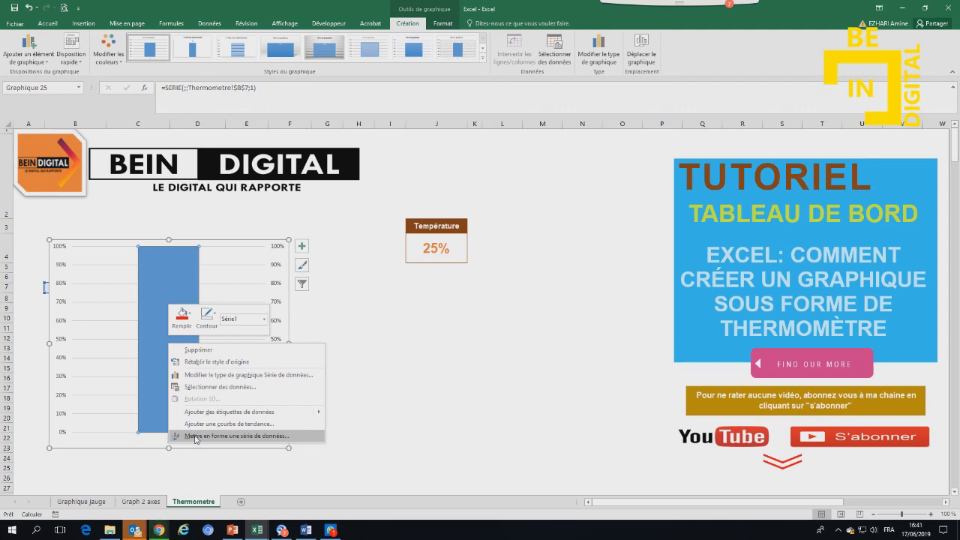
{"action": "left_click", "coordinate": [176, 442]}
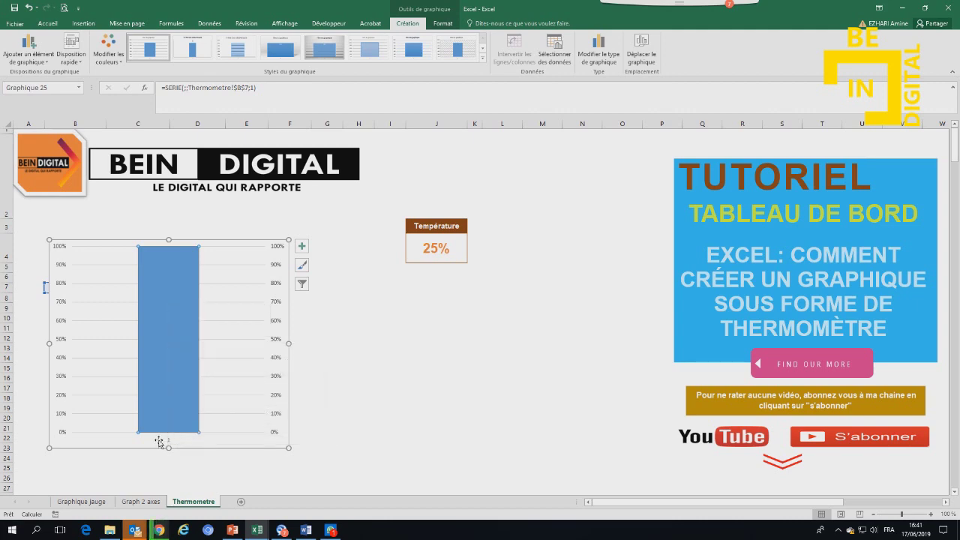
{"action": "right_click", "coordinate": [175, 441]}
{"action": "left_click", "coordinate": [190, 434]}
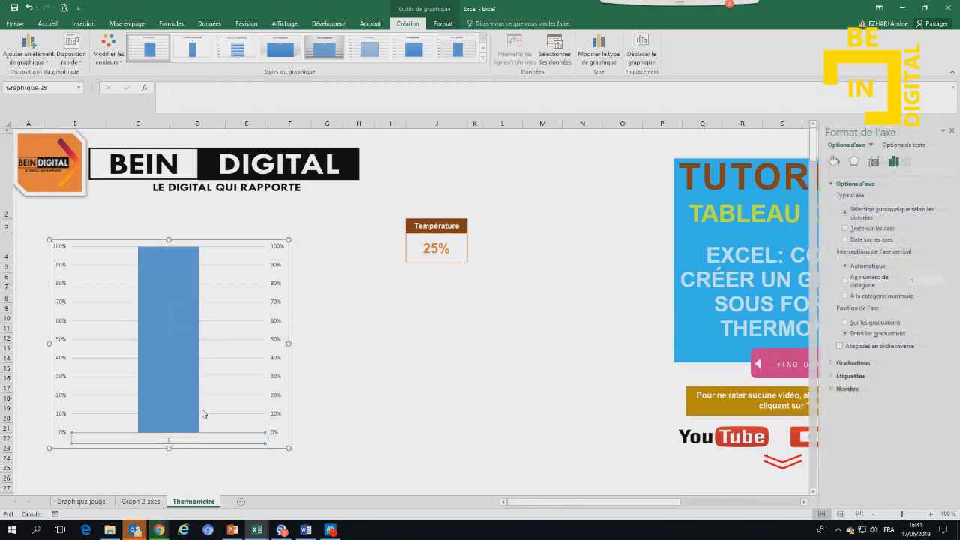
{"action": "left_click", "coordinate": [829, 364]}
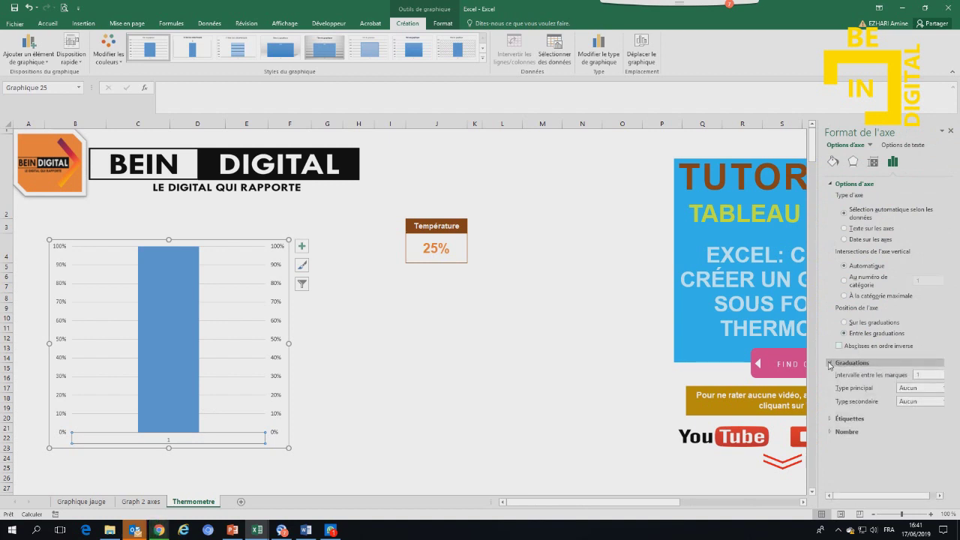
{"action": "left_click", "coordinate": [830, 364]}
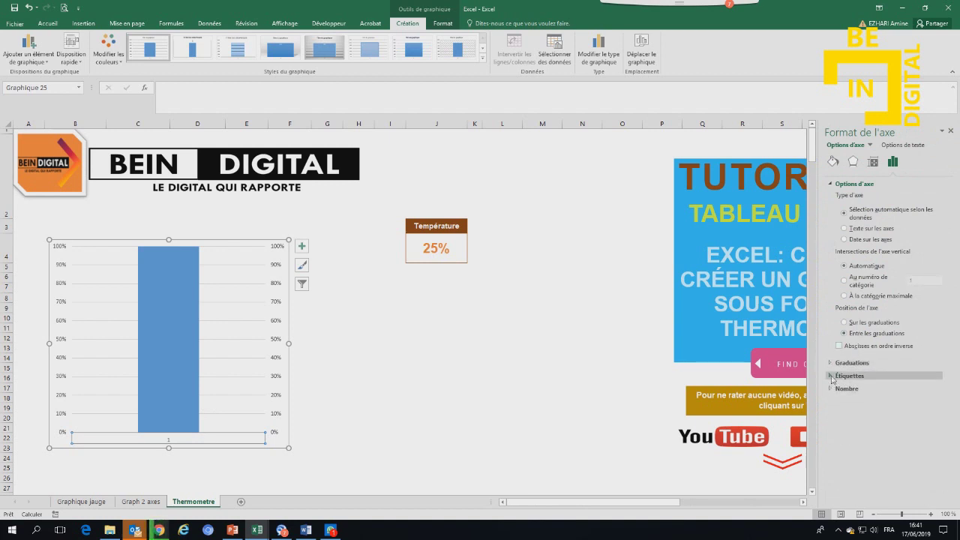
{"action": "left_click", "coordinate": [830, 376]}
{"action": "left_click", "coordinate": [830, 376]}
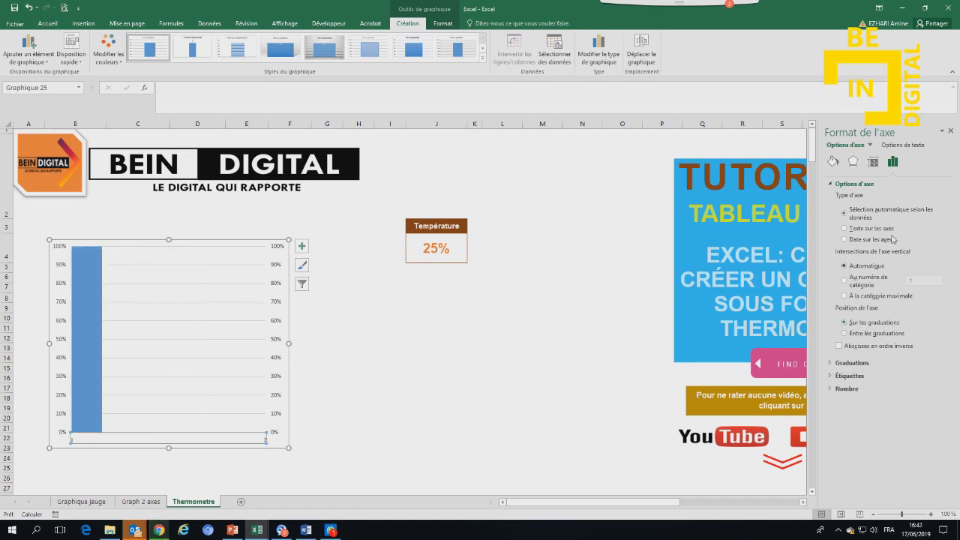
{"action": "left_click", "coordinate": [950, 133]}
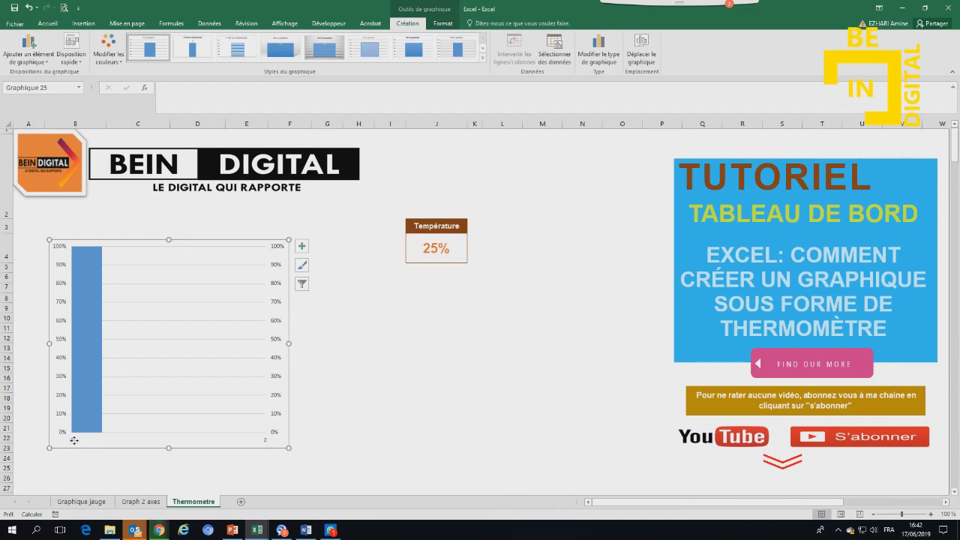
{"action": "left_click", "coordinate": [74, 441]}
Delete the horizontal axis from the chart
{"action": "key", "text": "Delete"}
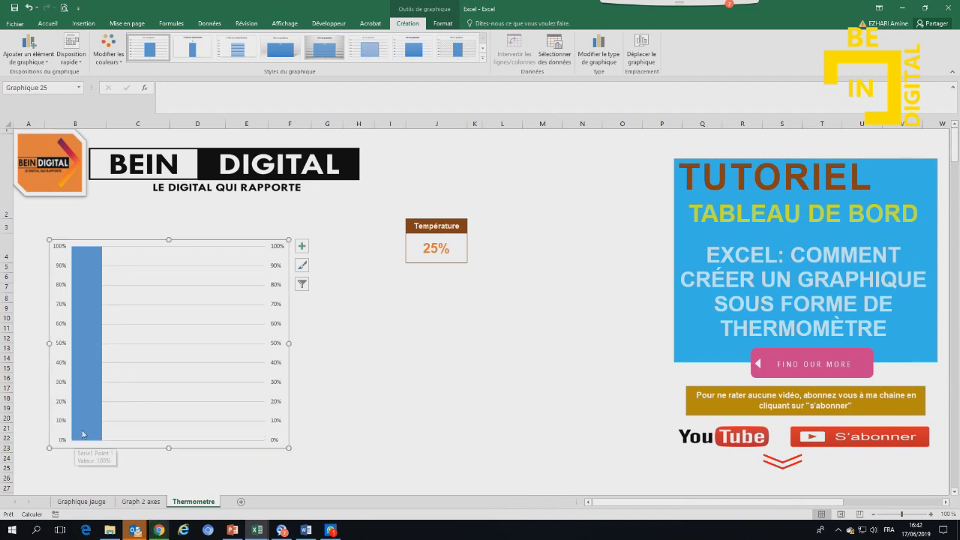
{"action": "left_click", "coordinate": [86, 422]}
{"action": "right_click", "coordinate": [87, 421]}
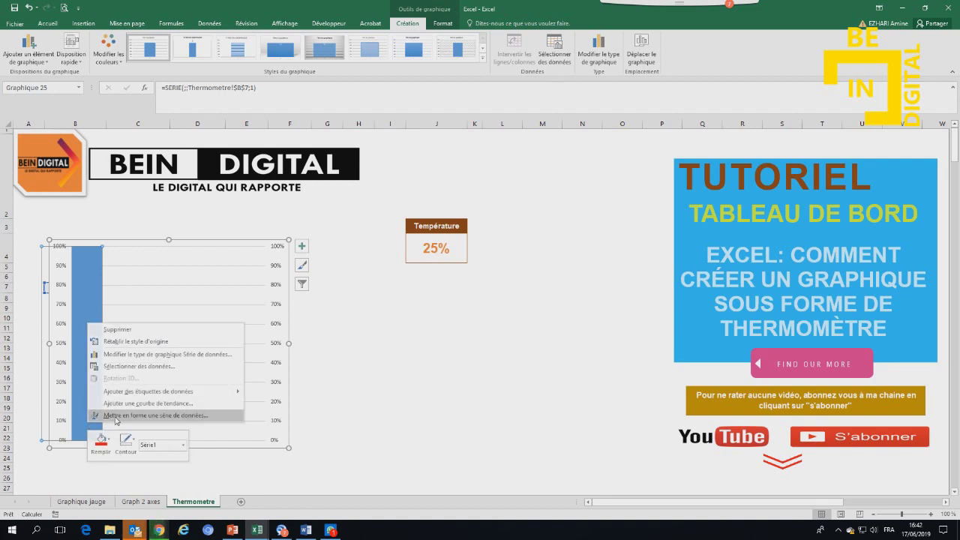
{"action": "left_click", "coordinate": [117, 415]}
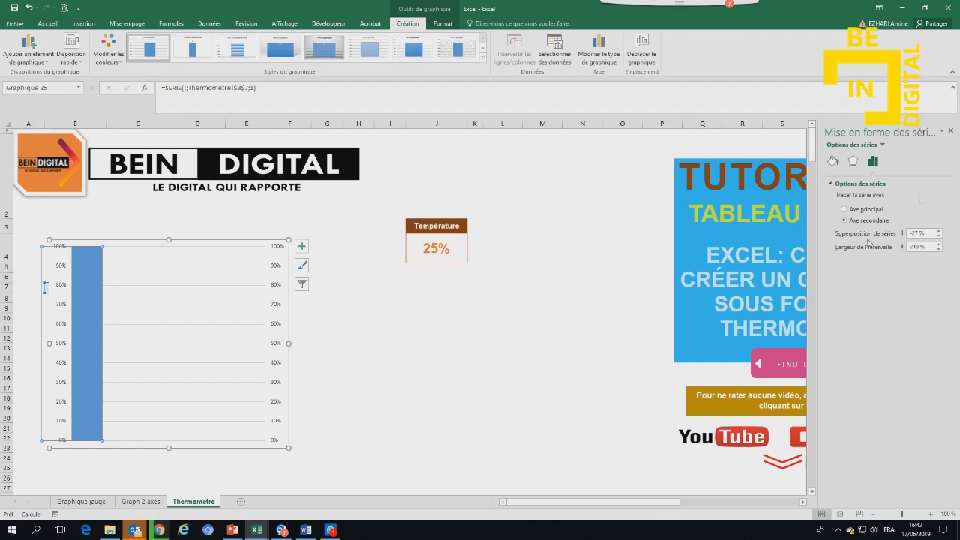
{"action": "left_click", "coordinate": [951, 132]}
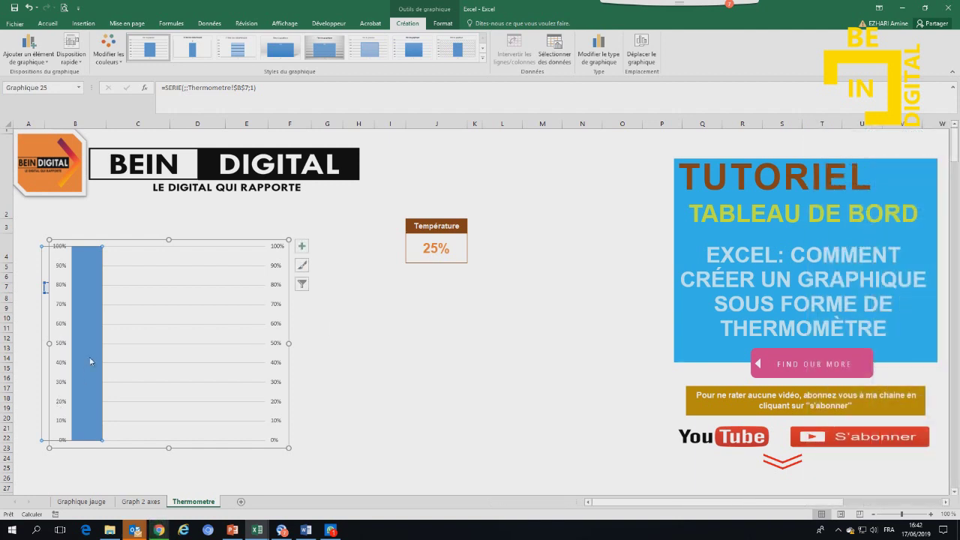
Open Format Data Point for the blue 100% bar at its Fill & Line settings
{"action": "right_click", "coordinate": [90, 361]}
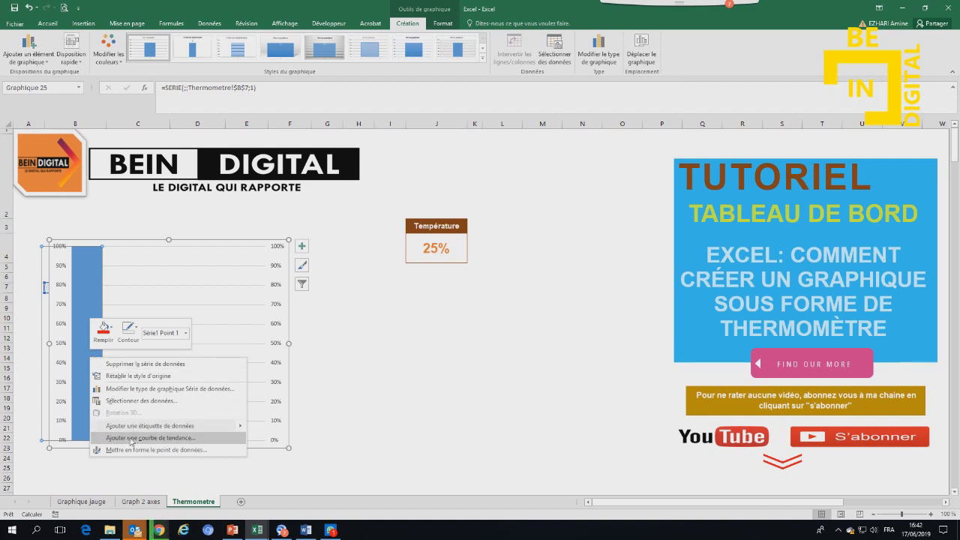
{"action": "left_click", "coordinate": [442, 23]}
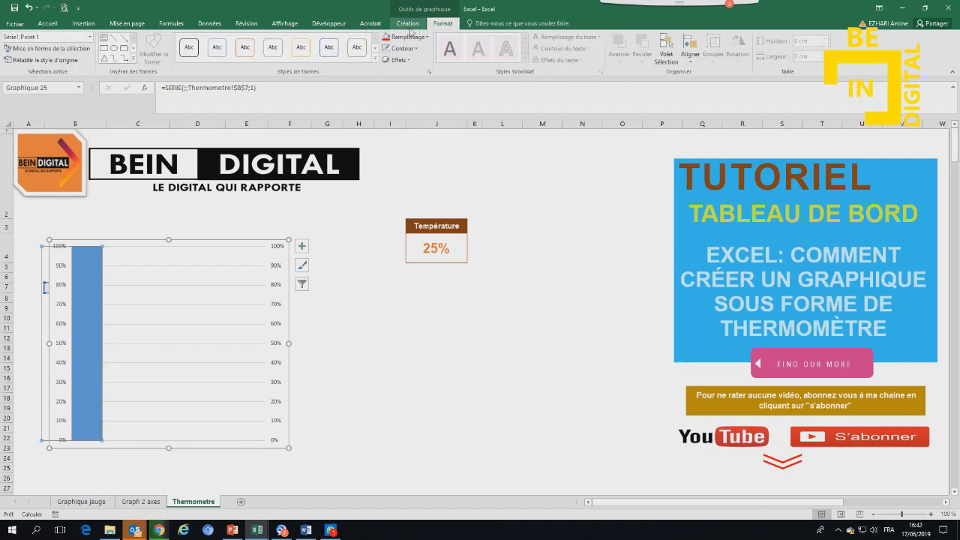
{"action": "left_click", "coordinate": [406, 36]}
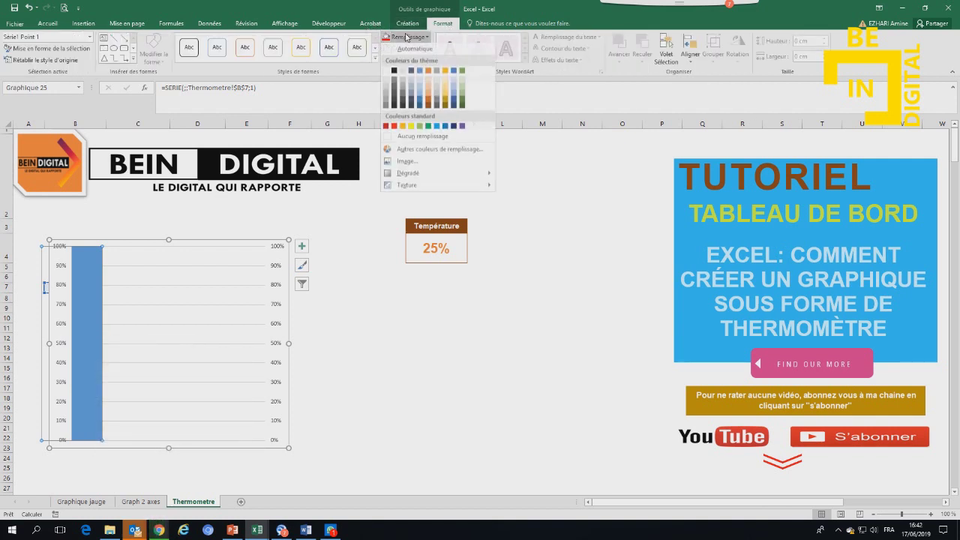
{"action": "left_click", "coordinate": [79, 357]}
{"action": "right_click", "coordinate": [80, 357]}
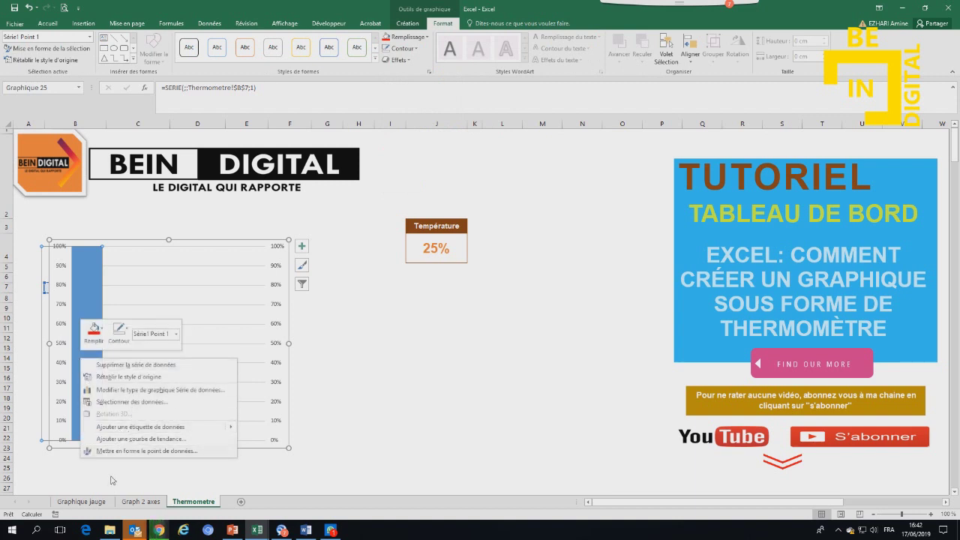
{"action": "key", "text": "Escape"}
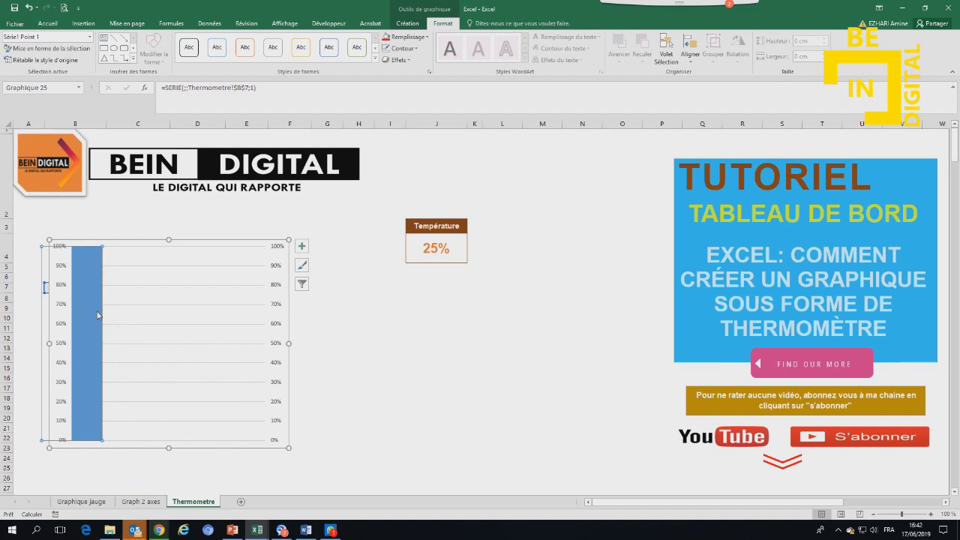
{"action": "right_click", "coordinate": [89, 295]}
{"action": "mouse_move", "coordinate": [126, 368]}
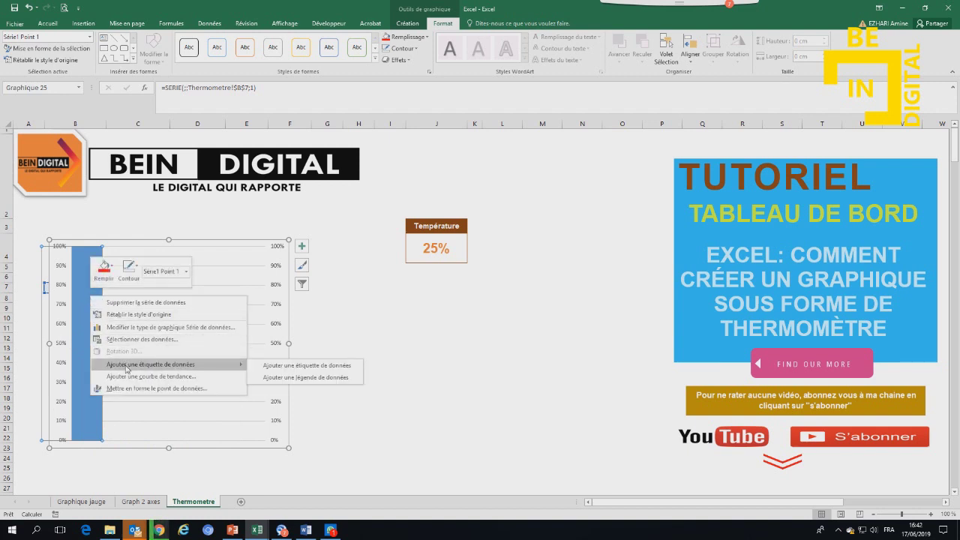
{"action": "left_click", "coordinate": [124, 389]}
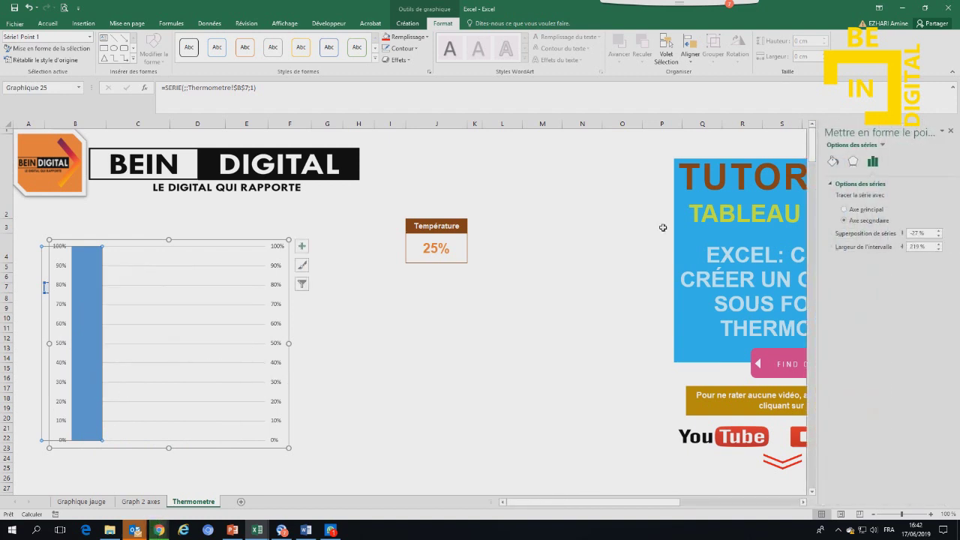
{"action": "left_click", "coordinate": [833, 162]}
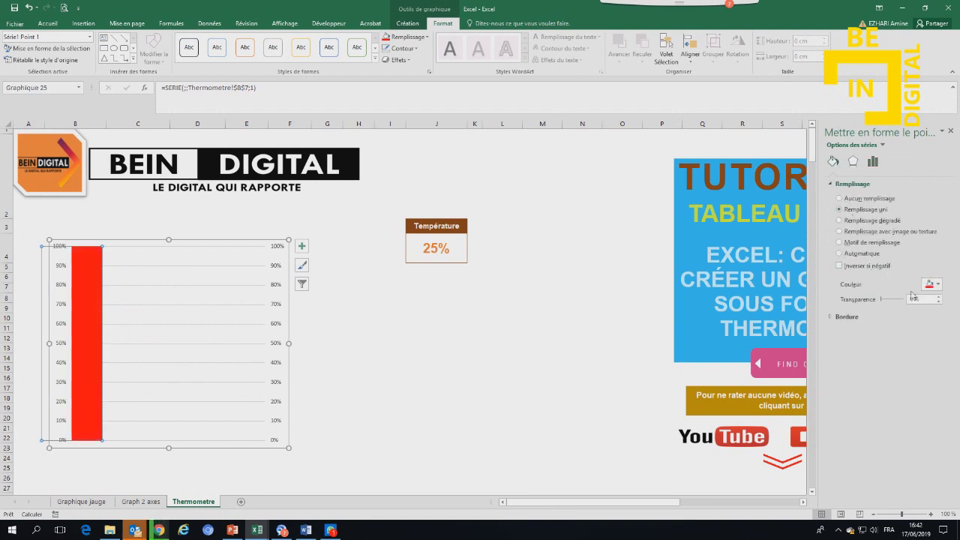
Fill the 100% tube bar light grey at 70% transparency
{"action": "left_click", "coordinate": [937, 285]}
{"action": "left_click", "coordinate": [910, 312]}
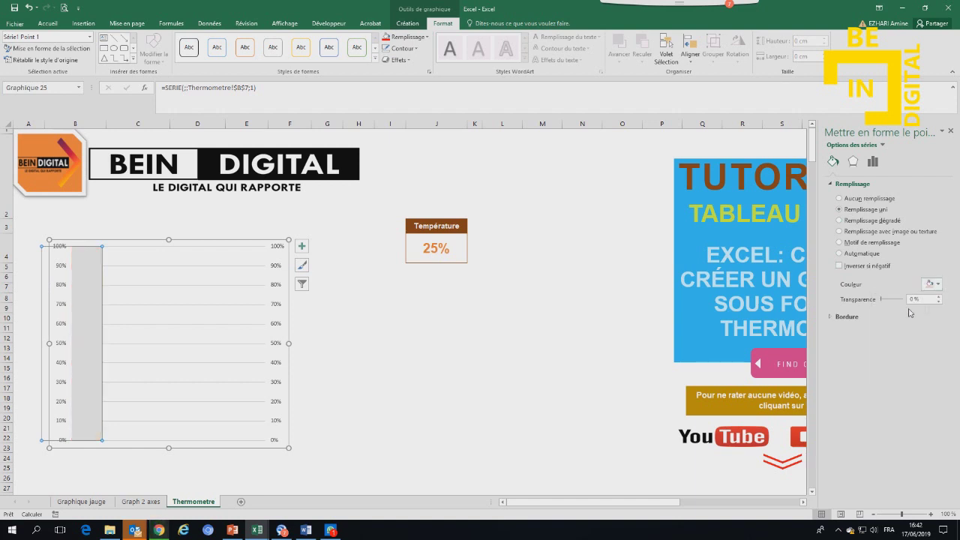
{"action": "left_click_drag", "start_coordinate": [926, 299], "coordinate": [908, 301]}
{"action": "type", "text": "0"}
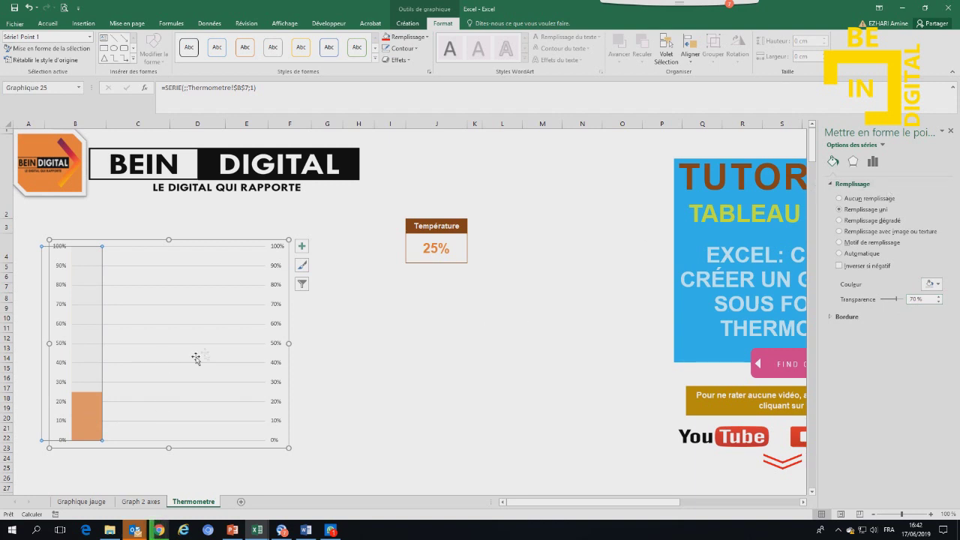
{"action": "left_click", "coordinate": [422, 389]}
{"action": "left_click", "coordinate": [94, 413]}
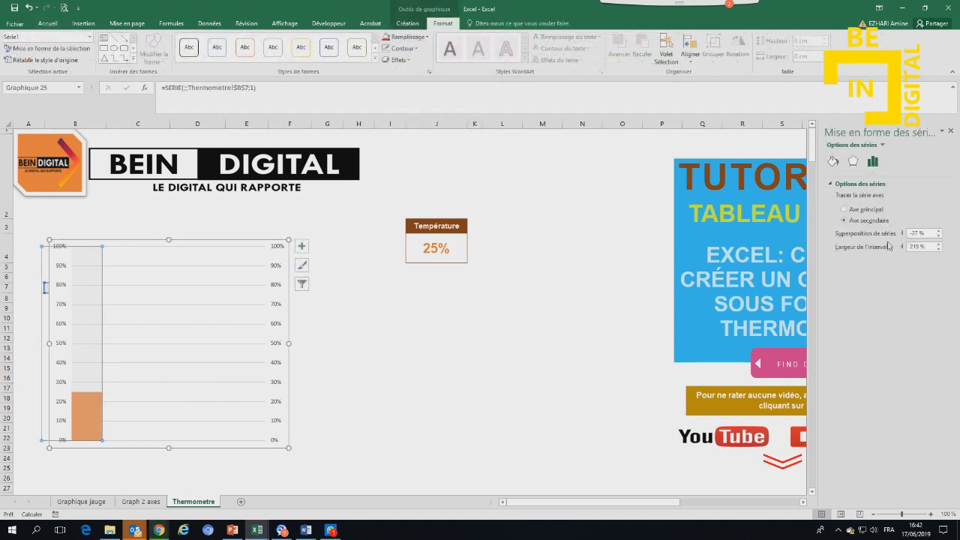
Set the bars' gap width to 500%
{"action": "left_click", "coordinate": [99, 420]}
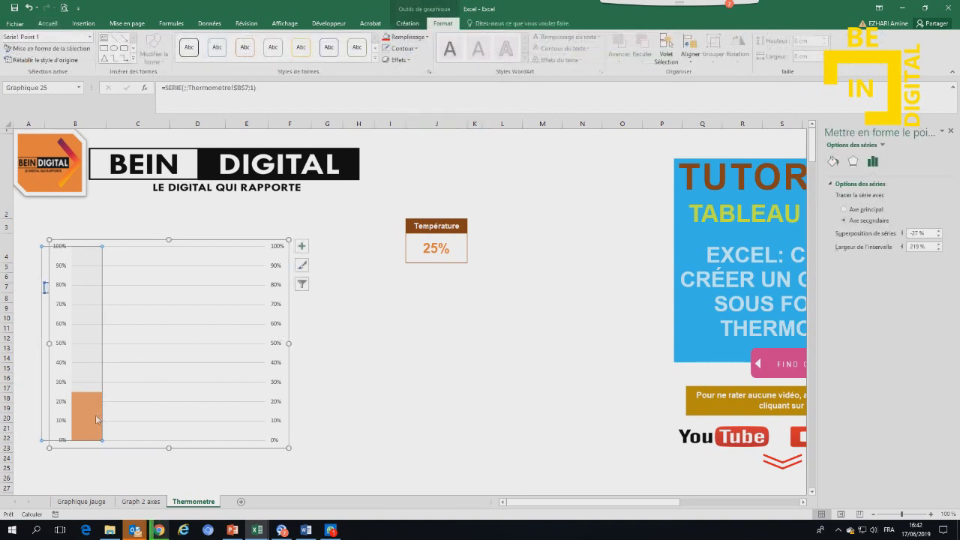
{"action": "right_click", "coordinate": [95, 416]}
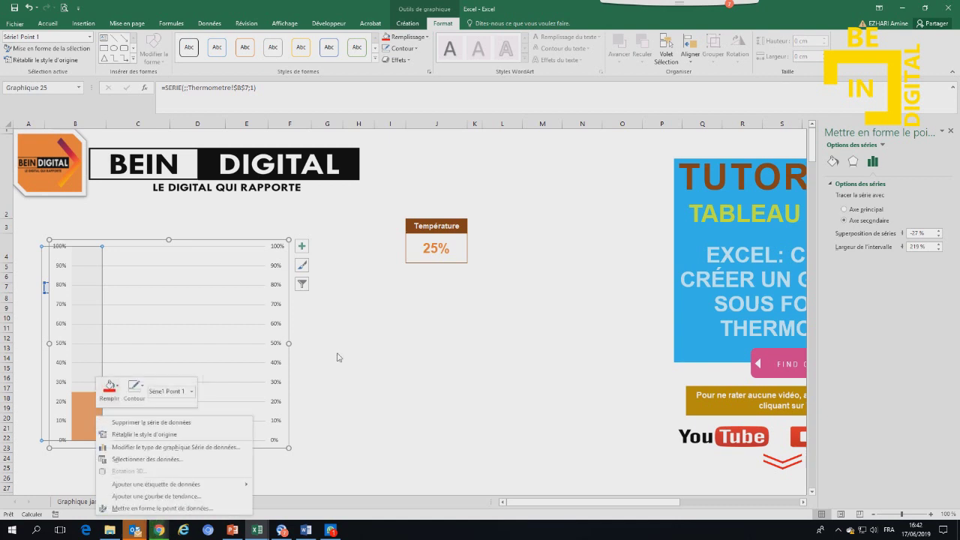
{"action": "left_click", "coordinate": [937, 244]}
{"action": "left_click", "coordinate": [937, 244]}
{"action": "left_click", "coordinate": [938, 245]}
{"action": "left_click_drag", "start_coordinate": [919, 247], "coordinate": [900, 251]}
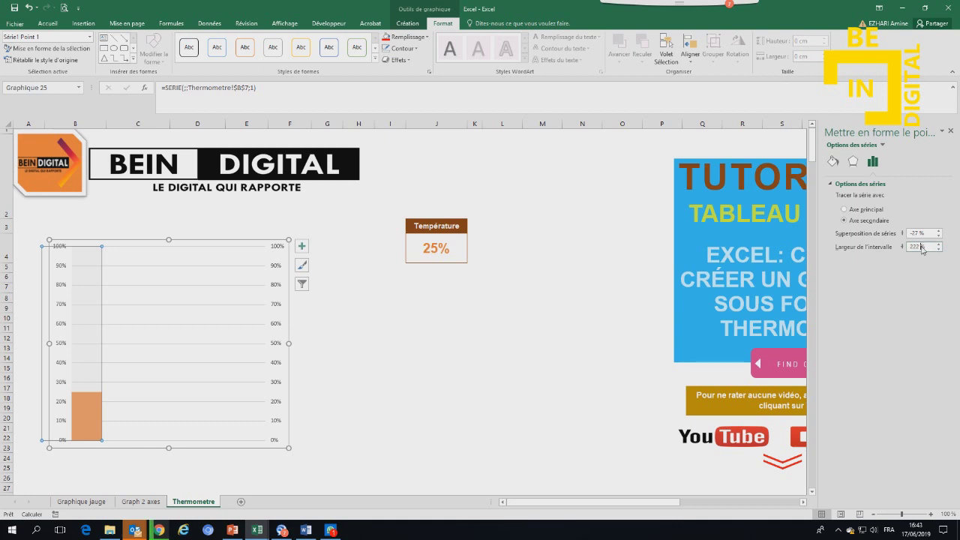
{"action": "type", "text": "500"}
{"action": "key", "text": "Return"}
Fill the temperature bar red and give the grey tube a red outline
{"action": "left_click", "coordinate": [96, 417]}
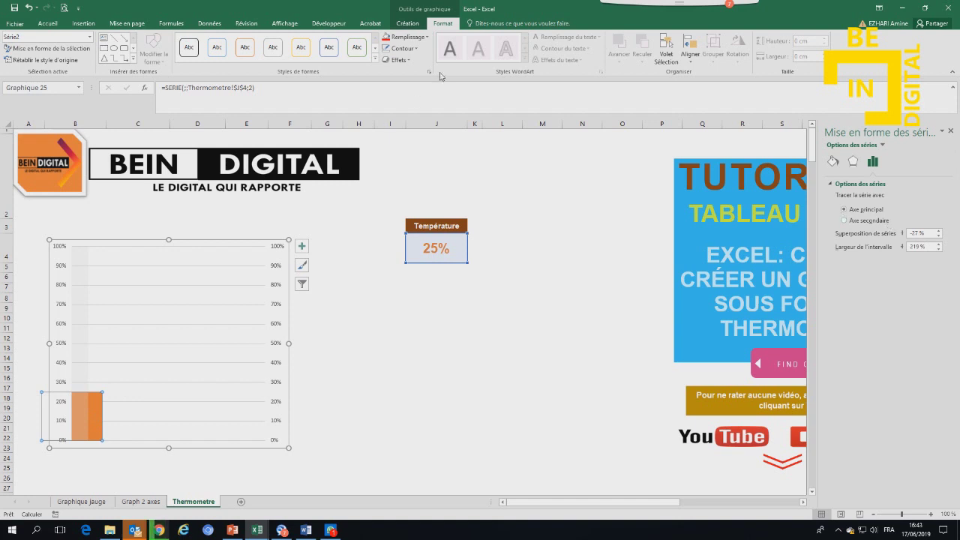
{"action": "left_click", "coordinate": [387, 36]}
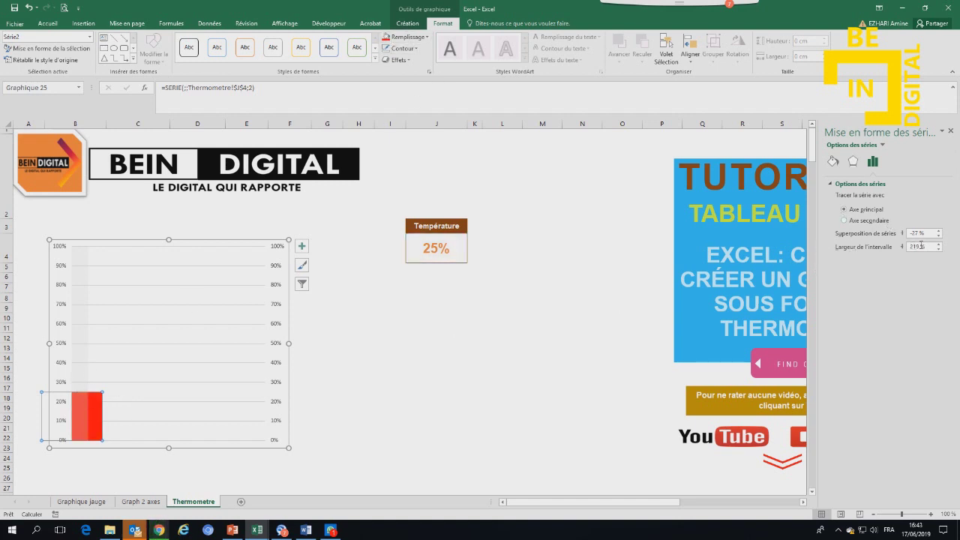
{"action": "left_click", "coordinate": [83, 375]}
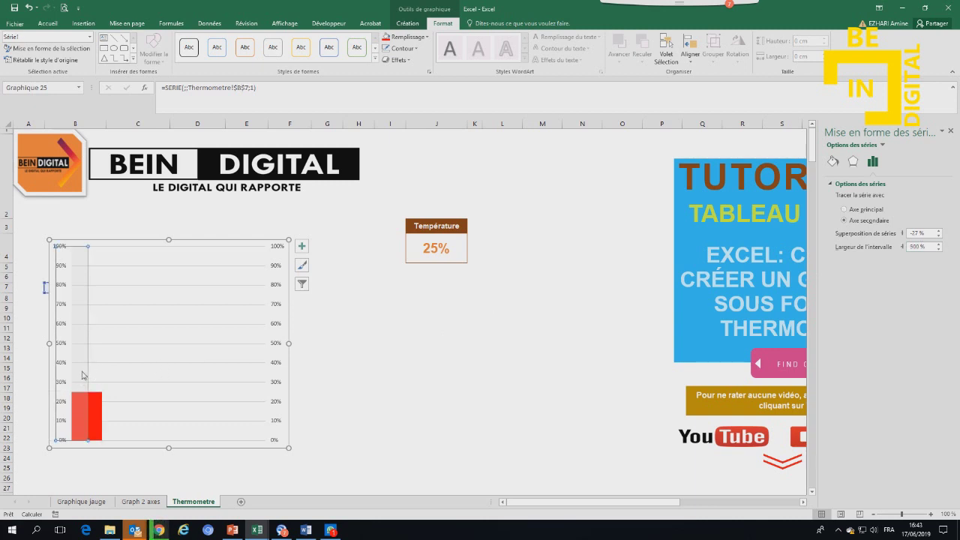
{"action": "left_click", "coordinate": [96, 418]}
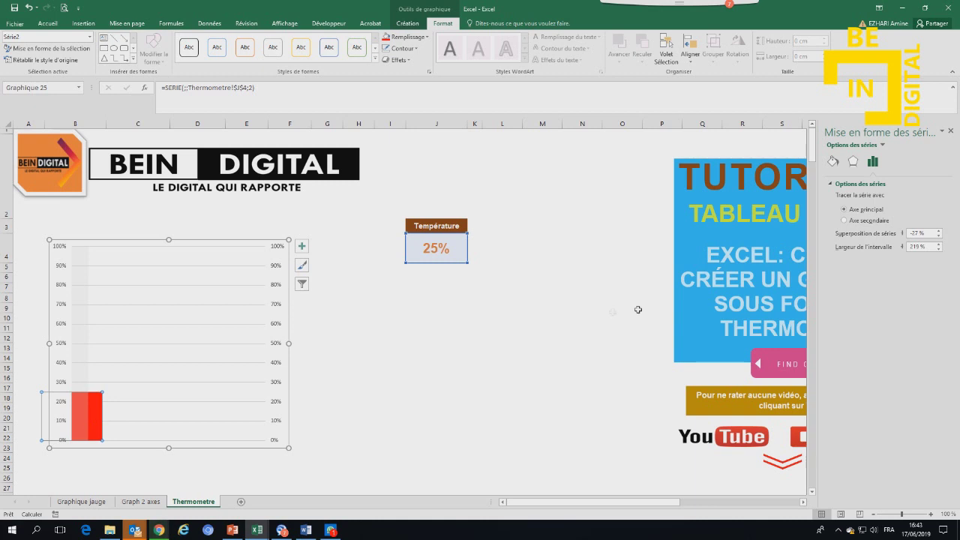
{"action": "left_click", "coordinate": [84, 361]}
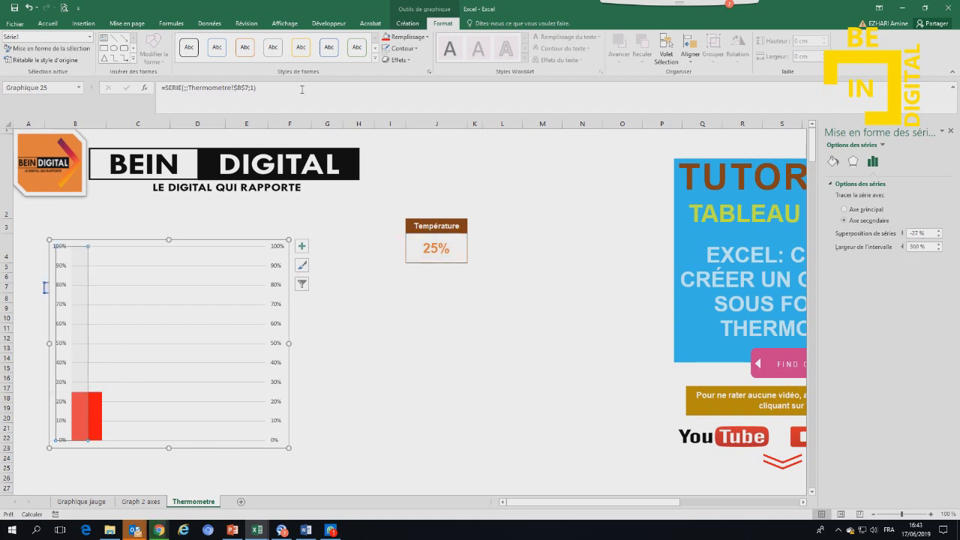
{"action": "left_click", "coordinate": [403, 48]}
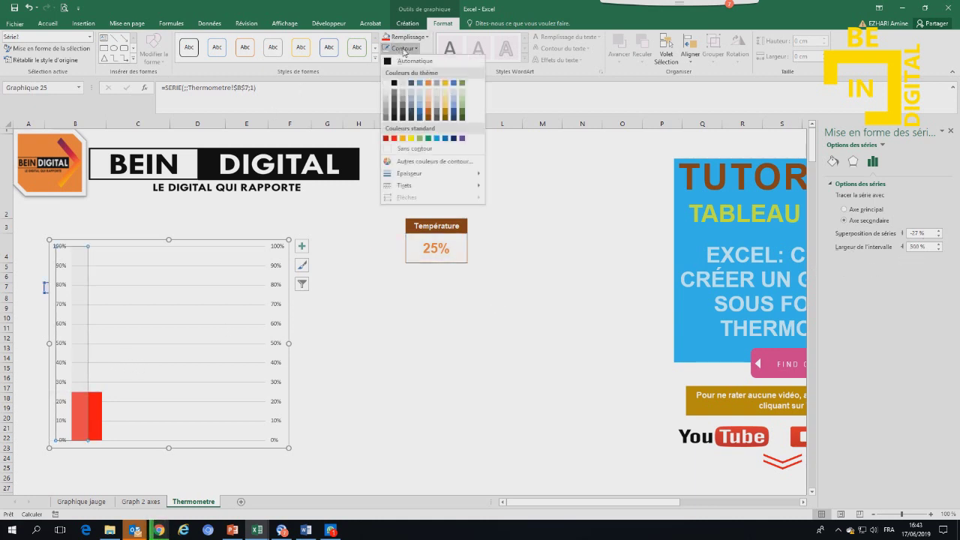
{"action": "left_click", "coordinate": [393, 139]}
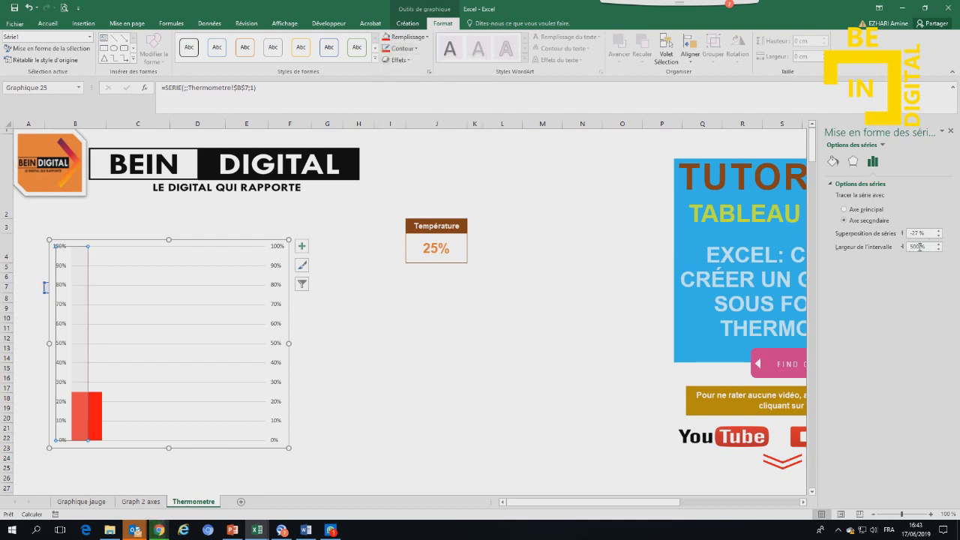
Reset the tube's gap width to 200%, then fine-tune it to about 217%
{"action": "left_click_drag", "start_coordinate": [919, 246], "coordinate": [885, 250]}
{"action": "type", "text": "200"}
{"action": "key", "text": "Return"}
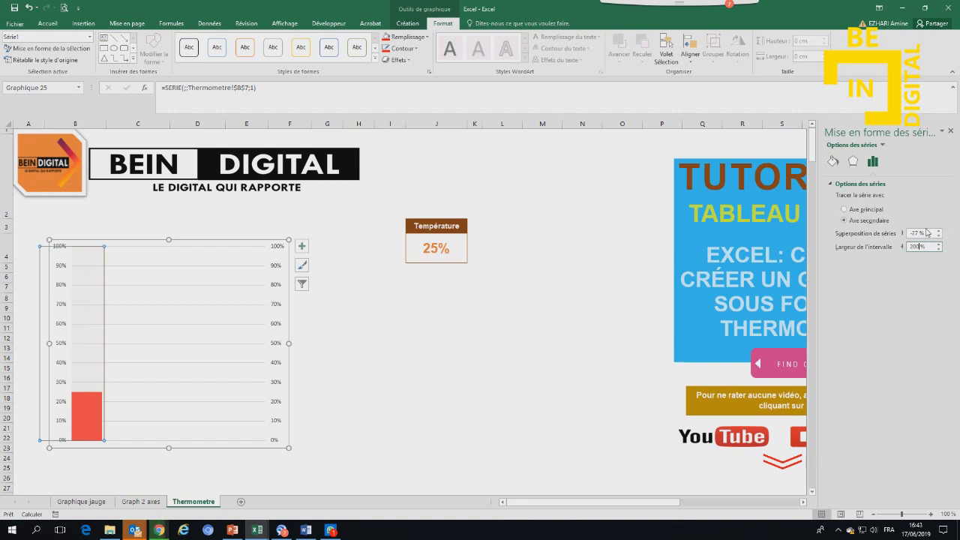
{"action": "left_click", "coordinate": [938, 250]}
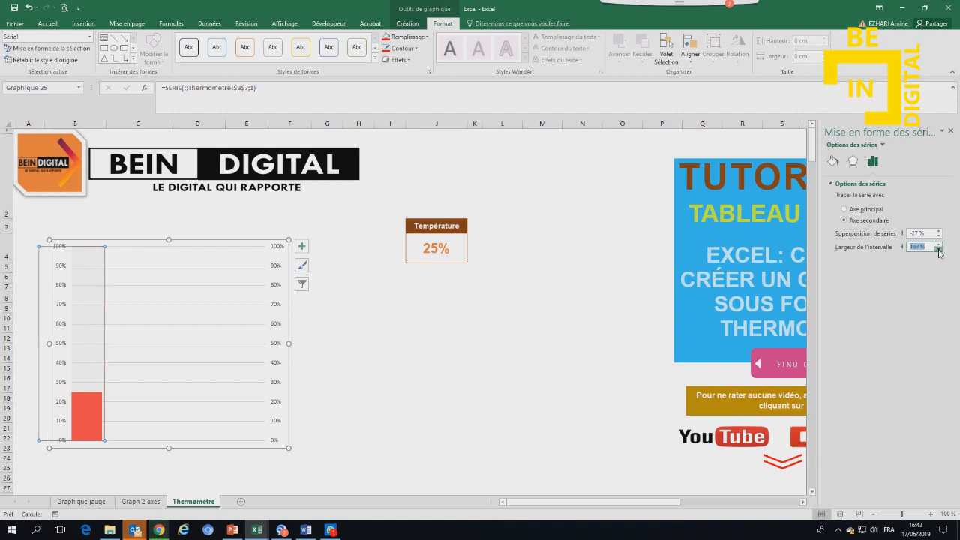
{"action": "left_click", "coordinate": [938, 247]}
{"action": "left_click", "coordinate": [938, 247]}
{"action": "left_click", "coordinate": [939, 248]}
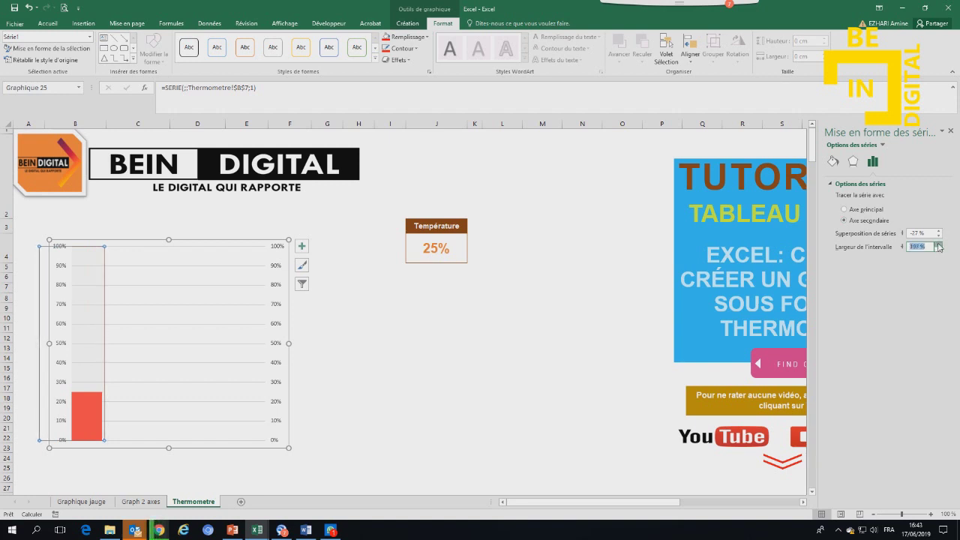
{"action": "left_click", "coordinate": [938, 245]}
{"action": "left_click", "coordinate": [938, 245]}
{"action": "left_click", "coordinate": [939, 245]}
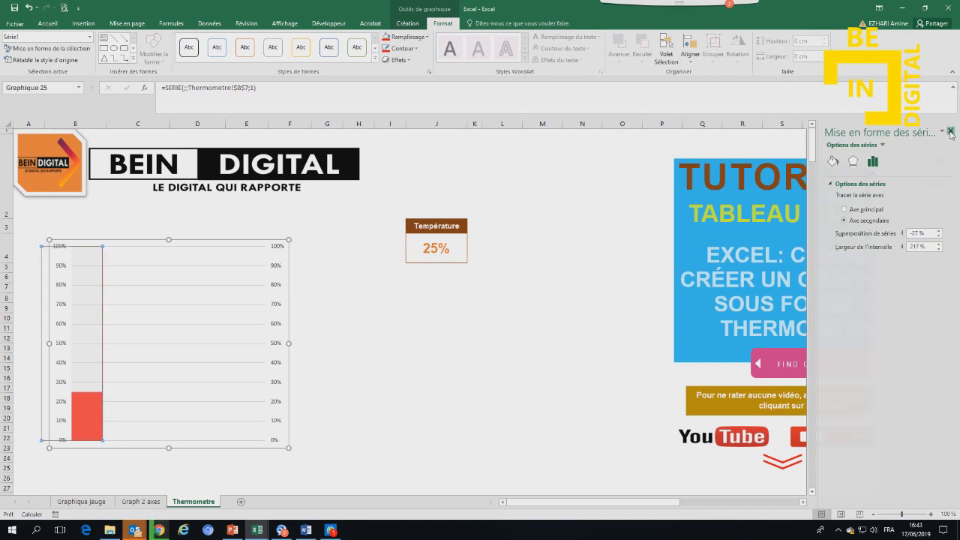
{"action": "left_click", "coordinate": [951, 133]}
{"action": "left_click", "coordinate": [277, 287]}
Delete the secondary (right-hand) vertical axis from the thermometer chart
{"action": "key", "text": "Delete"}
{"action": "left_click", "coordinate": [345, 405]}
{"action": "left_click", "coordinate": [197, 352]}
Set the vertical axis major tick marks to À l'extérieur and close the axis pane
{"action": "right_click", "coordinate": [62, 329]}
{"action": "left_click", "coordinate": [90, 428]}
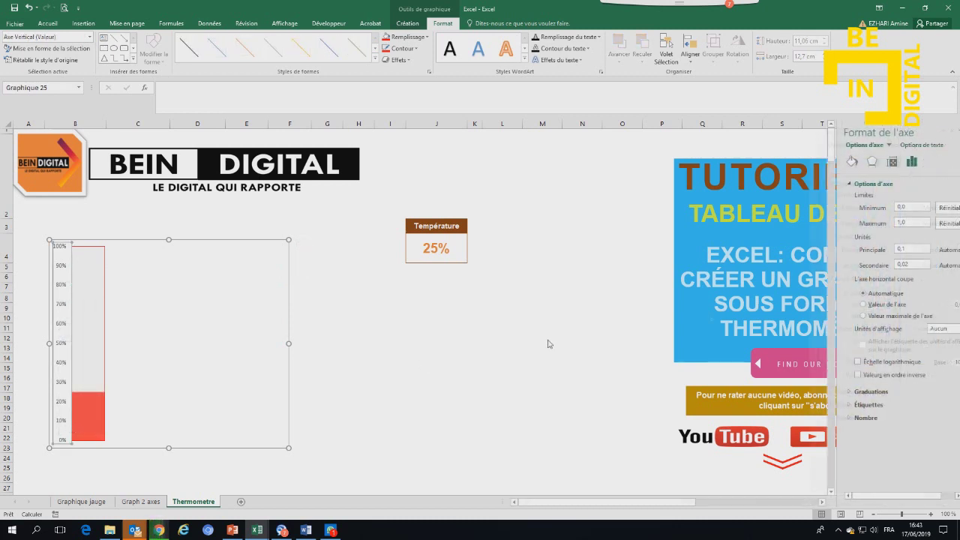
{"action": "left_click", "coordinate": [854, 391]}
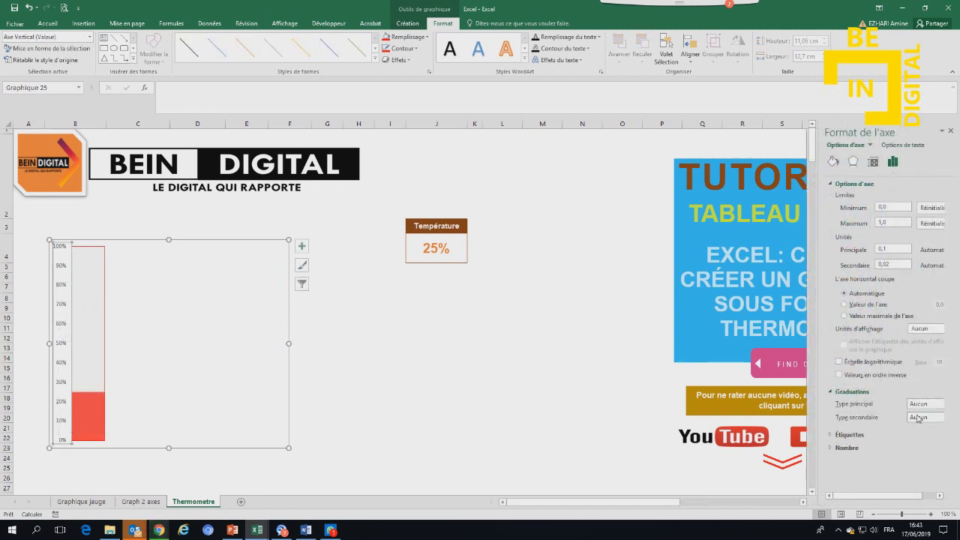
{"action": "left_click", "coordinate": [932, 404]}
{"action": "left_click", "coordinate": [909, 433]}
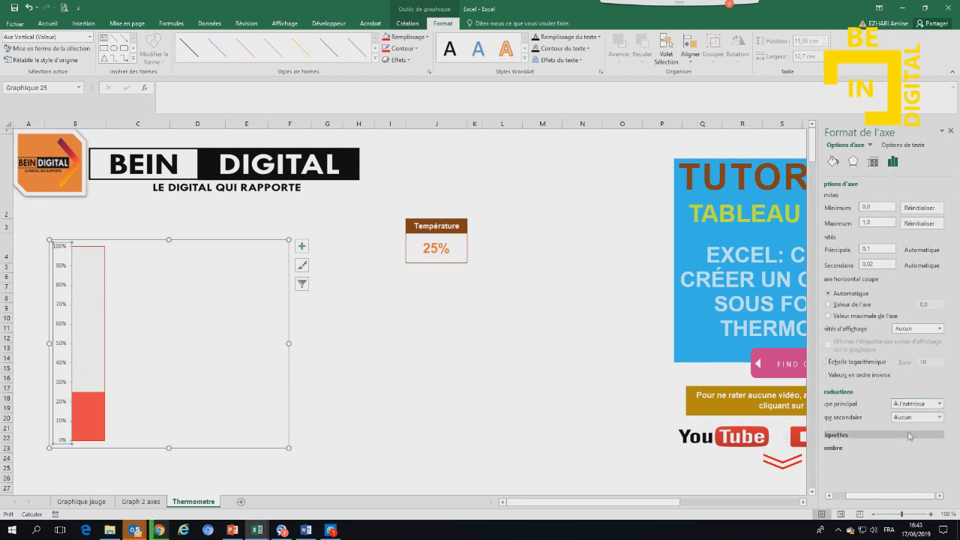
{"action": "left_click", "coordinate": [950, 132]}
{"action": "left_click", "coordinate": [437, 358]}
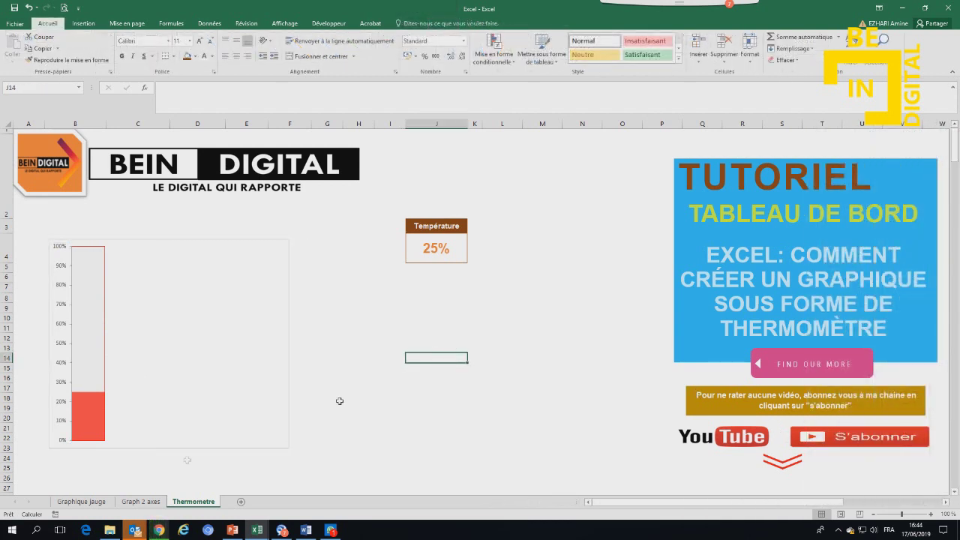
Check the chart fill colour choices, dismissing them without changes
{"action": "left_click", "coordinate": [158, 447]}
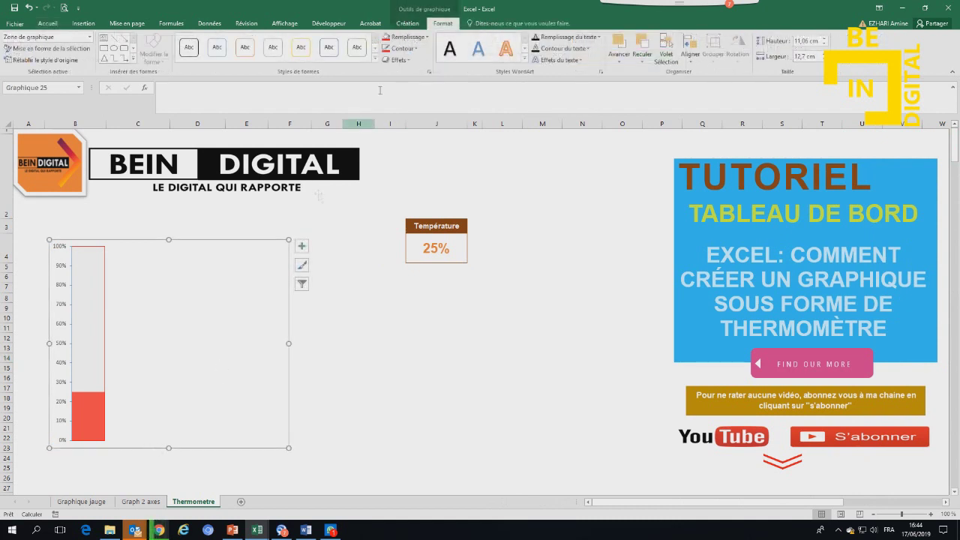
{"action": "left_click", "coordinate": [405, 36]}
{"action": "left_click", "coordinate": [398, 227]}
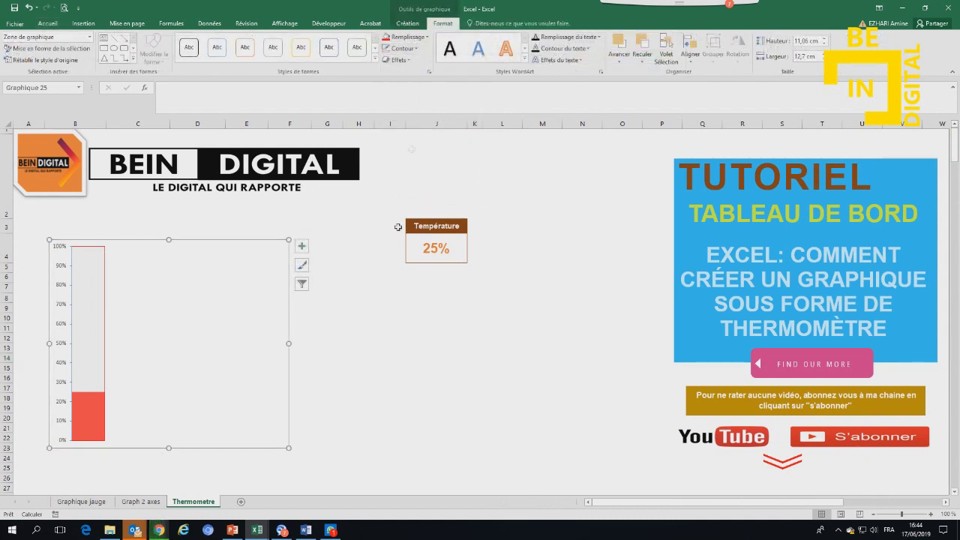
{"action": "left_click", "coordinate": [379, 347]}
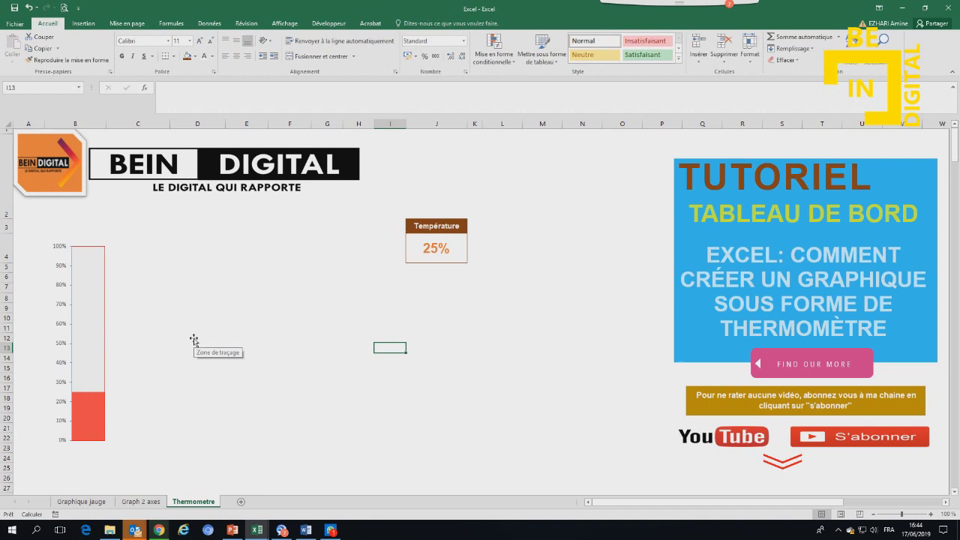
{"action": "left_click", "coordinate": [68, 287]}
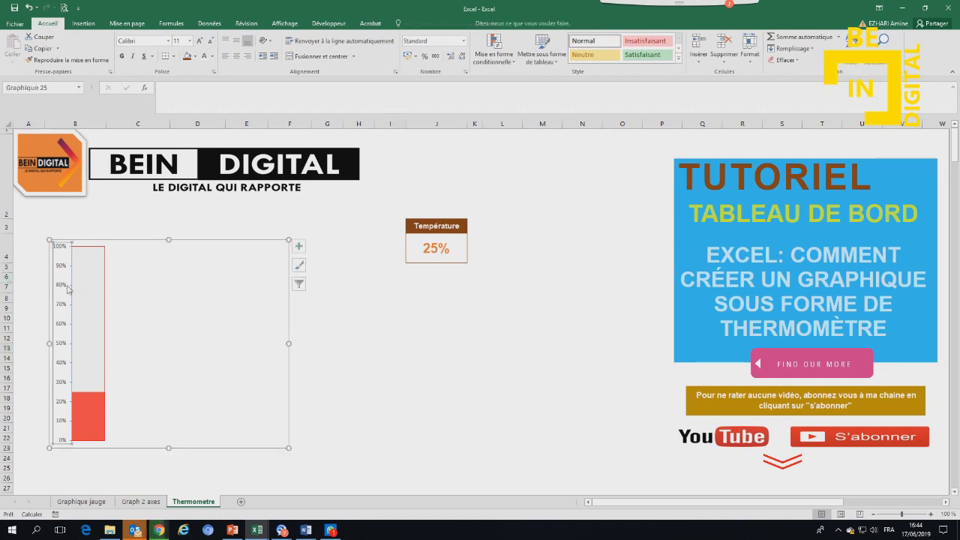
{"action": "left_click", "coordinate": [47, 23]}
{"action": "left_click", "coordinate": [397, 376]}
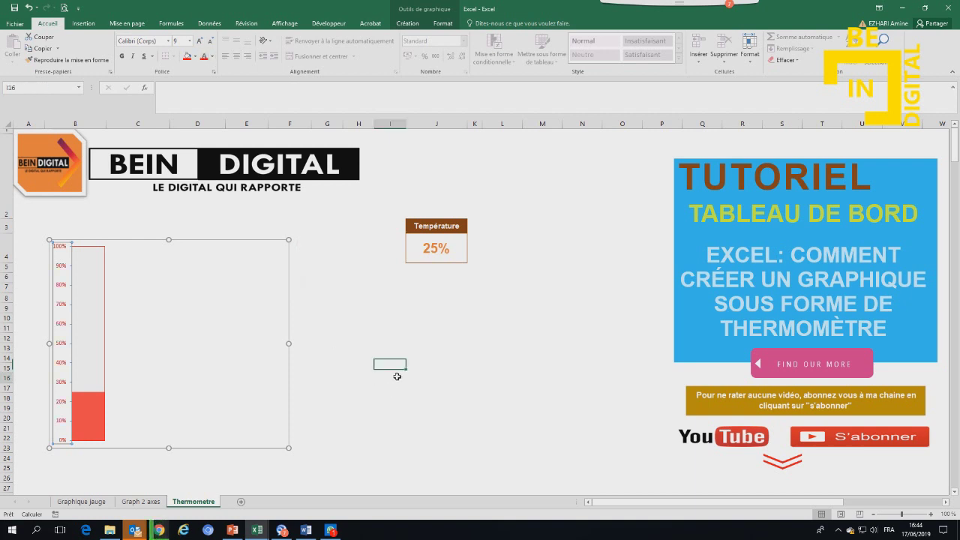
Make the thermometer chart narrower by dragging its right edge inward
{"action": "left_click", "coordinate": [71, 289]}
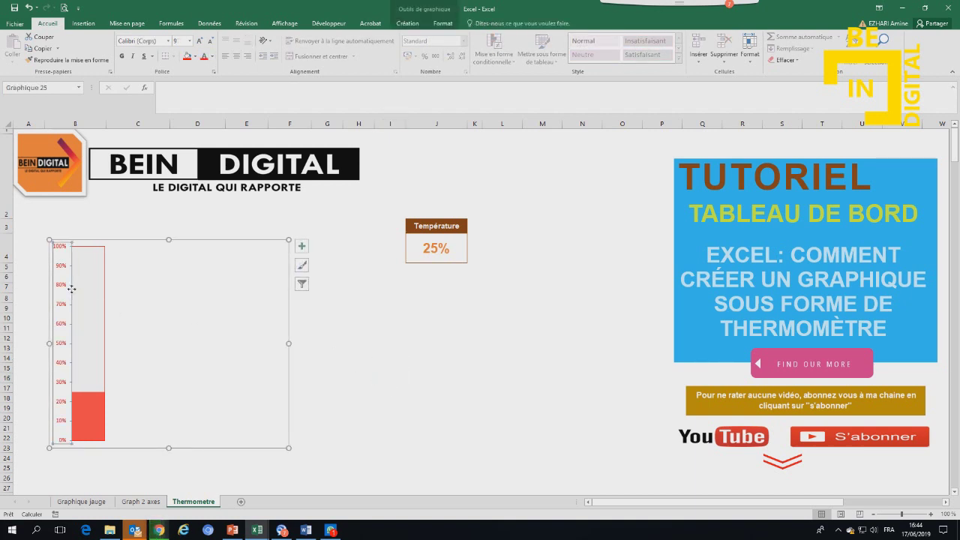
{"action": "left_click", "coordinate": [426, 467]}
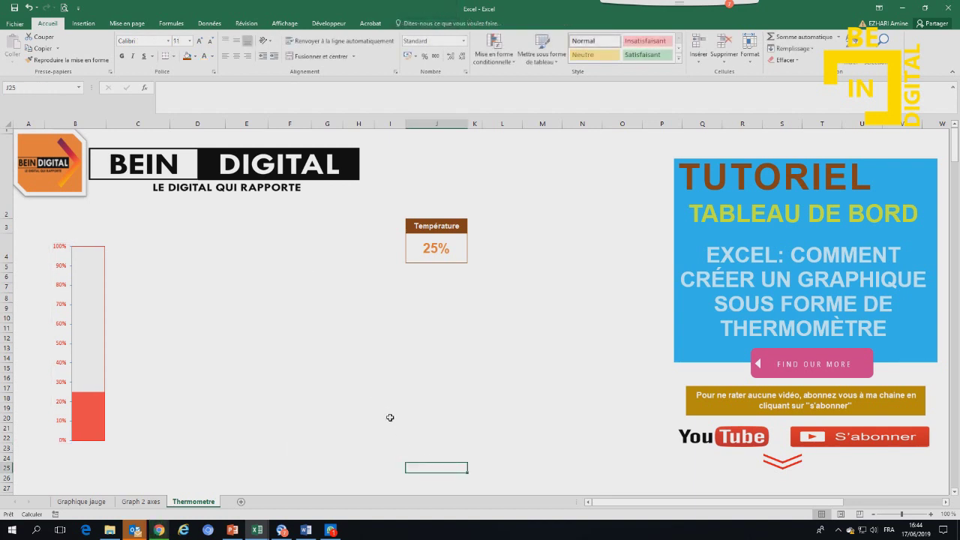
{"action": "left_click", "coordinate": [98, 321]}
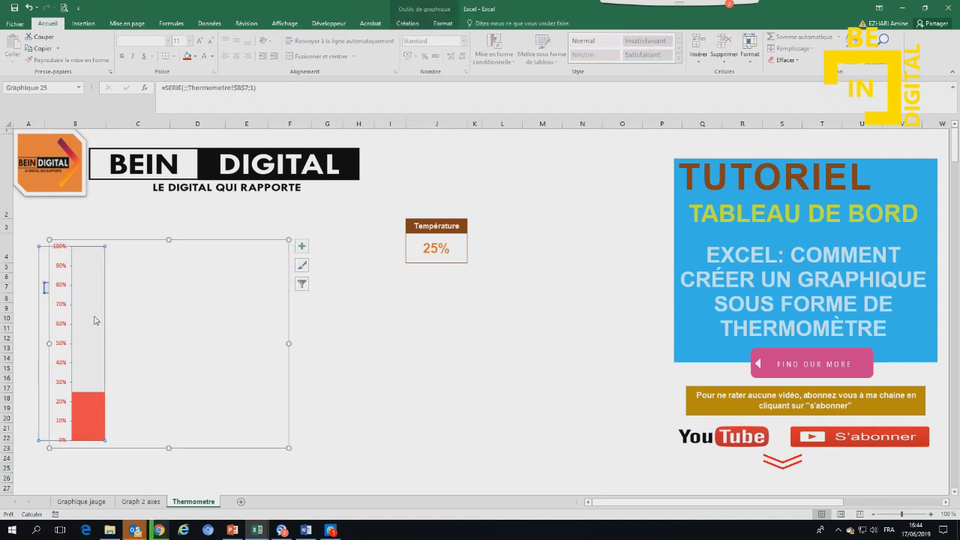
{"action": "left_click_drag", "start_coordinate": [292, 345], "coordinate": [236, 343]}
{"action": "left_click", "coordinate": [281, 347]}
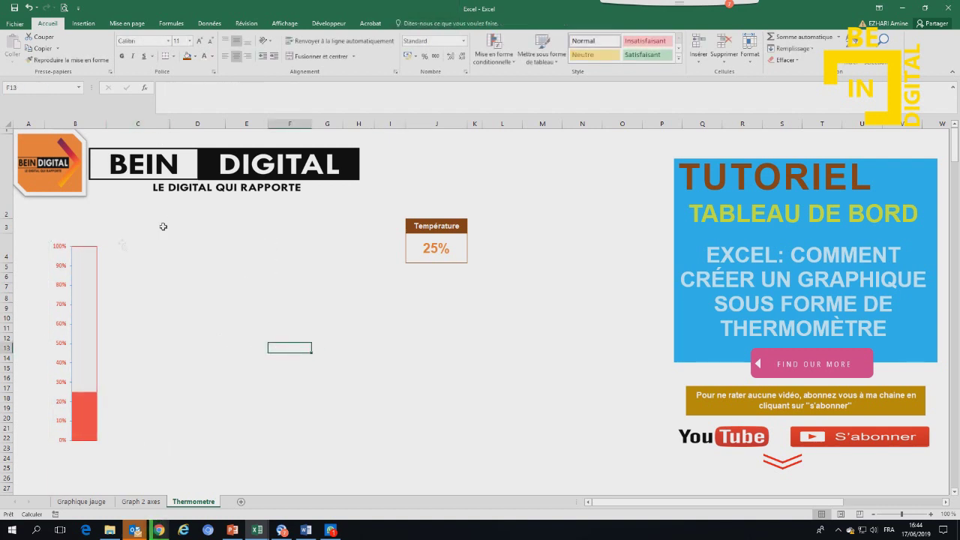
Move the thermometer chart slightly up and to the right
{"action": "left_click", "coordinate": [98, 241]}
{"action": "left_click_drag", "start_coordinate": [97, 238], "coordinate": [126, 228]}
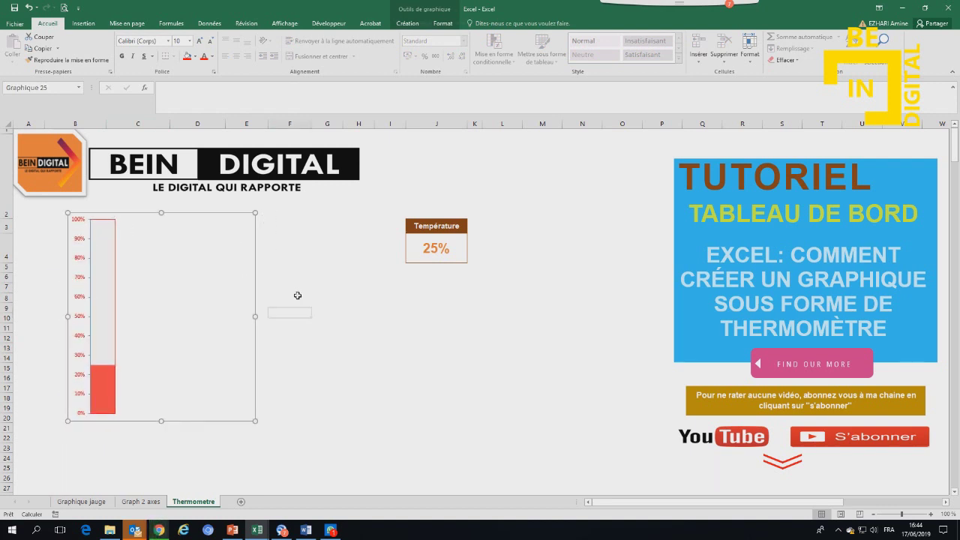
{"action": "left_click", "coordinate": [294, 297]}
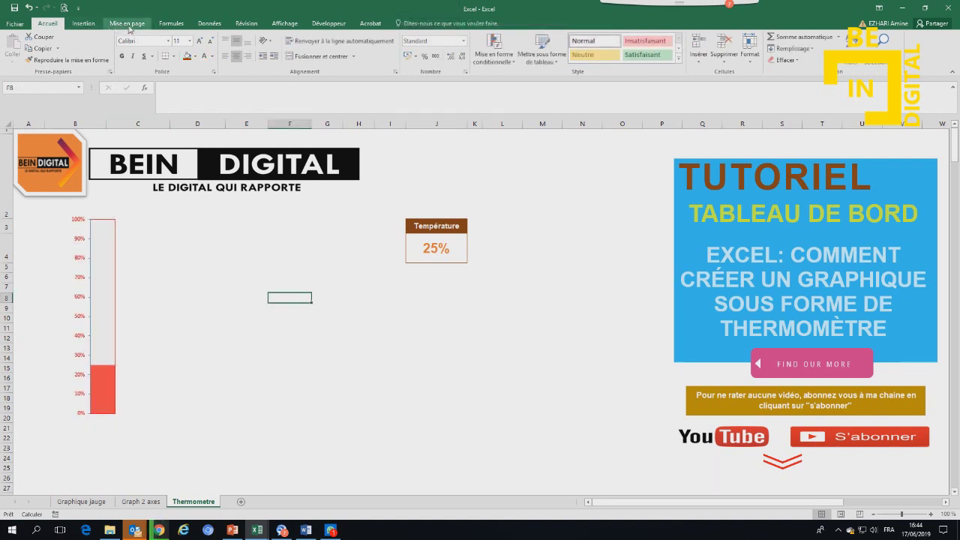
Draw an oval circle beneath the thermometer tube and fill it red as the bulb
{"action": "left_click", "coordinate": [84, 23]}
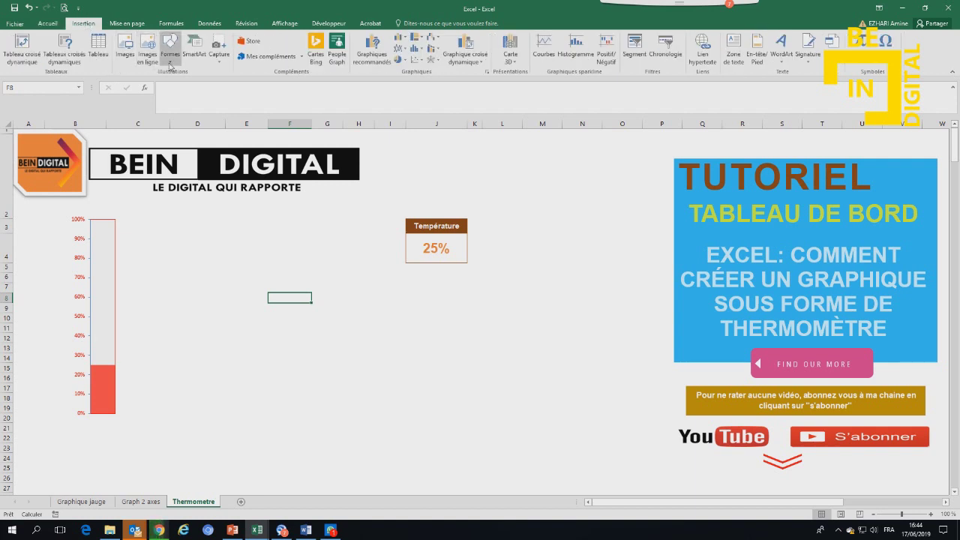
{"action": "left_click", "coordinate": [170, 51]}
{"action": "left_click", "coordinate": [204, 85]}
{"action": "left_click_drag", "start_coordinate": [156, 402], "coordinate": [219, 463]}
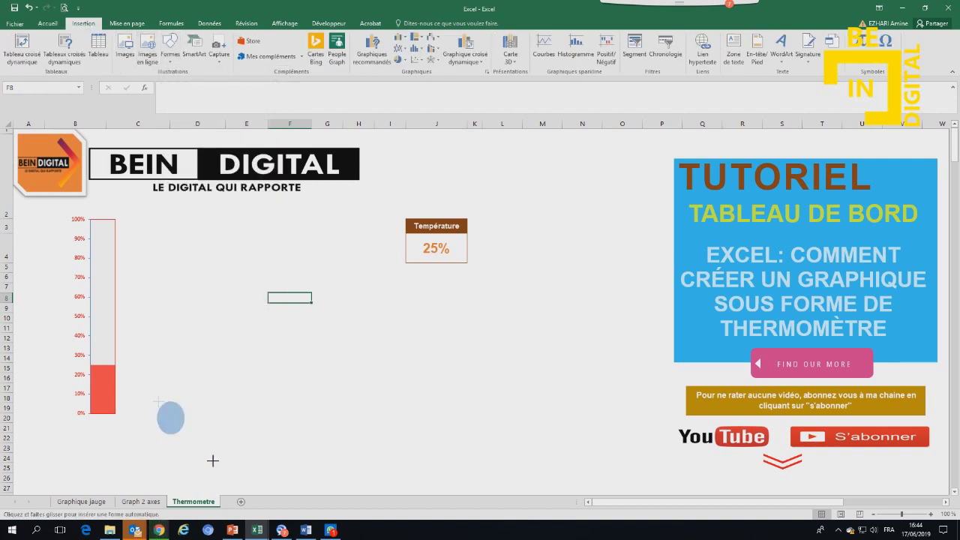
{"action": "left_click_drag", "start_coordinate": [197, 441], "coordinate": [111, 457]}
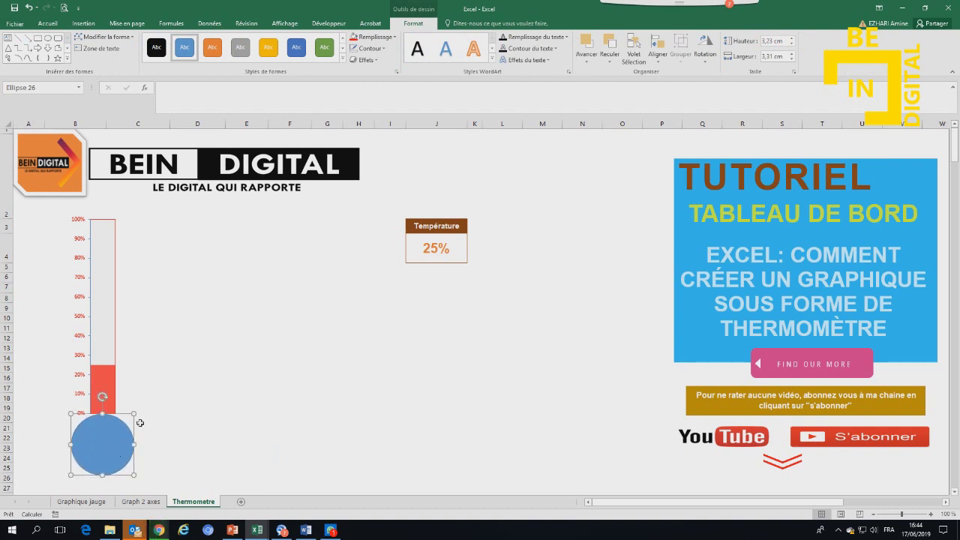
{"action": "left_click", "coordinate": [355, 39]}
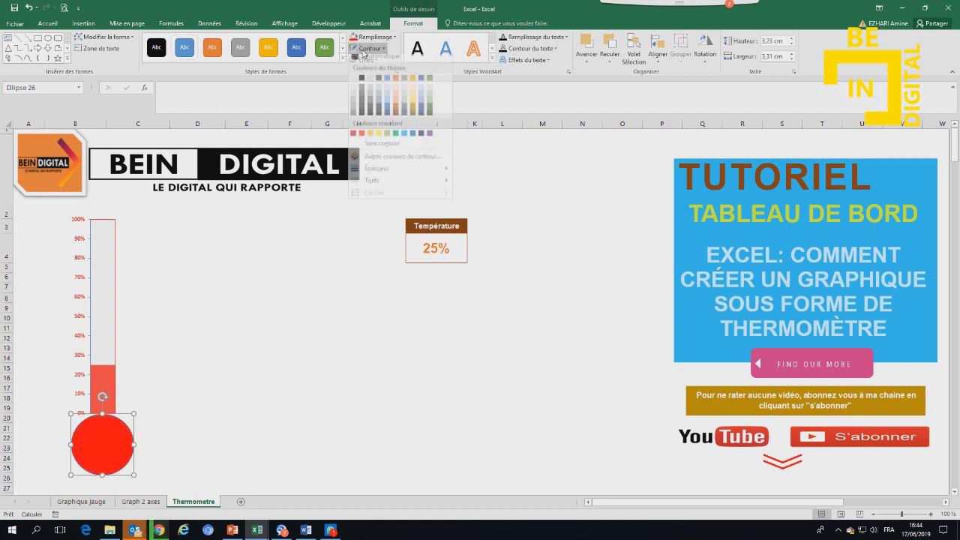
{"action": "left_click", "coordinate": [372, 144]}
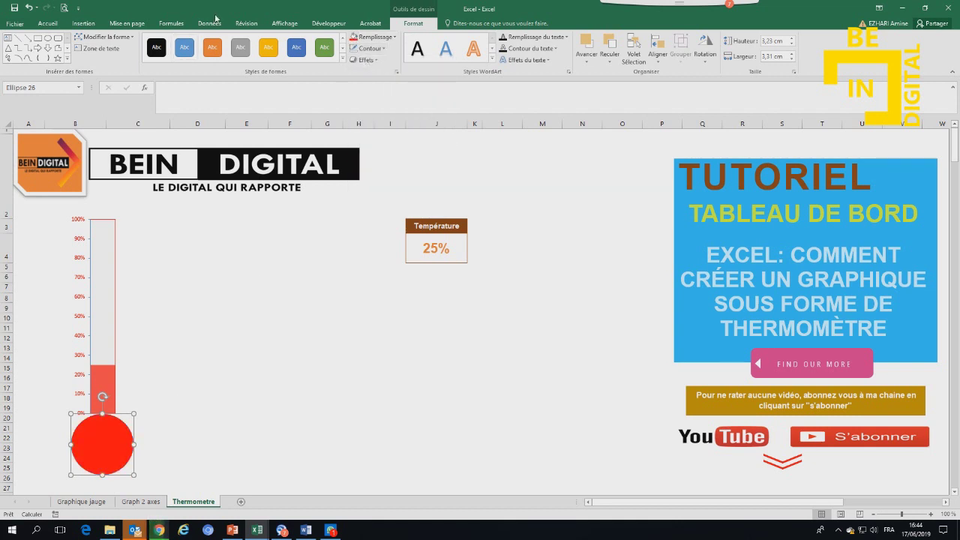
{"action": "left_click", "coordinate": [84, 23]}
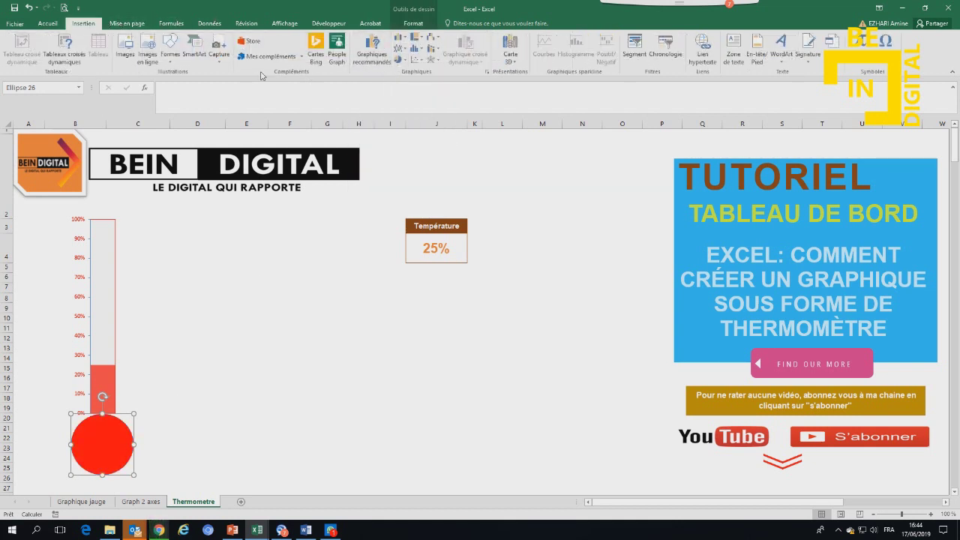
{"action": "left_click", "coordinate": [170, 60]}
Draw a small rectangle at the tube base bridging it to the bulb, nudged into place
{"action": "left_click", "coordinate": [188, 84]}
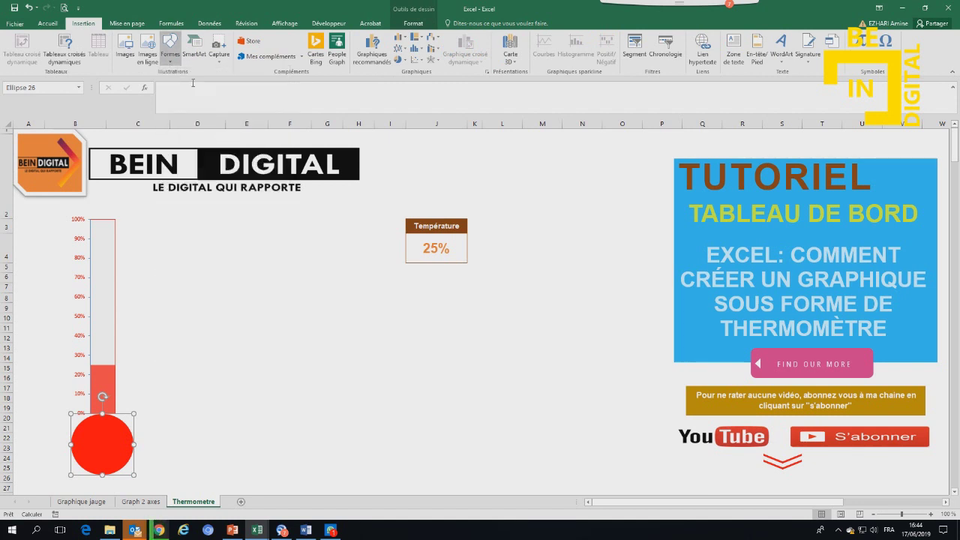
{"action": "left_click_drag", "start_coordinate": [90, 409], "coordinate": [118, 412]}
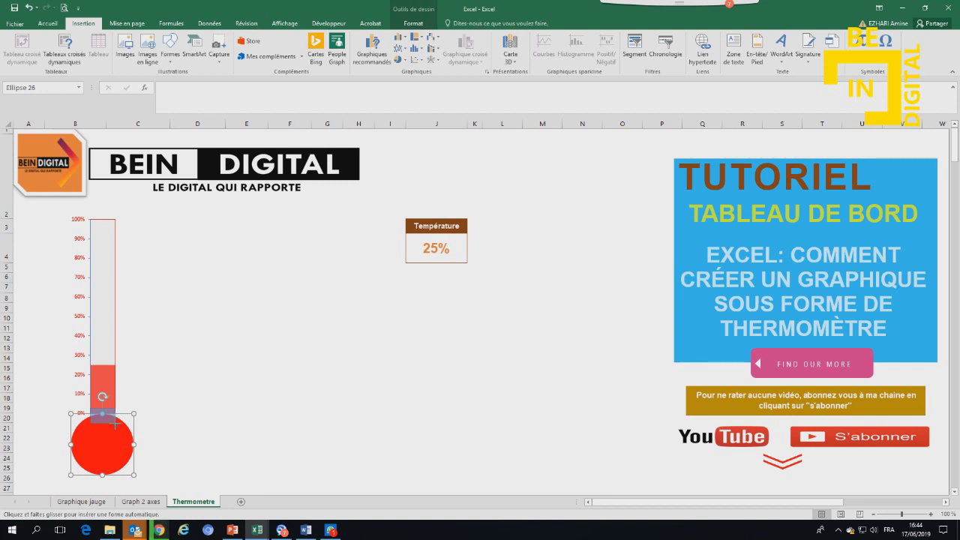
{"action": "left_click_drag", "start_coordinate": [115, 424], "coordinate": [116, 423]}
{"action": "key", "text": "Down"}
{"action": "key", "text": "Down"}
{"action": "key", "text": "Down"}
{"action": "key", "text": "Down"}
{"action": "key", "text": "Down"}
{"action": "key", "text": "Up"}
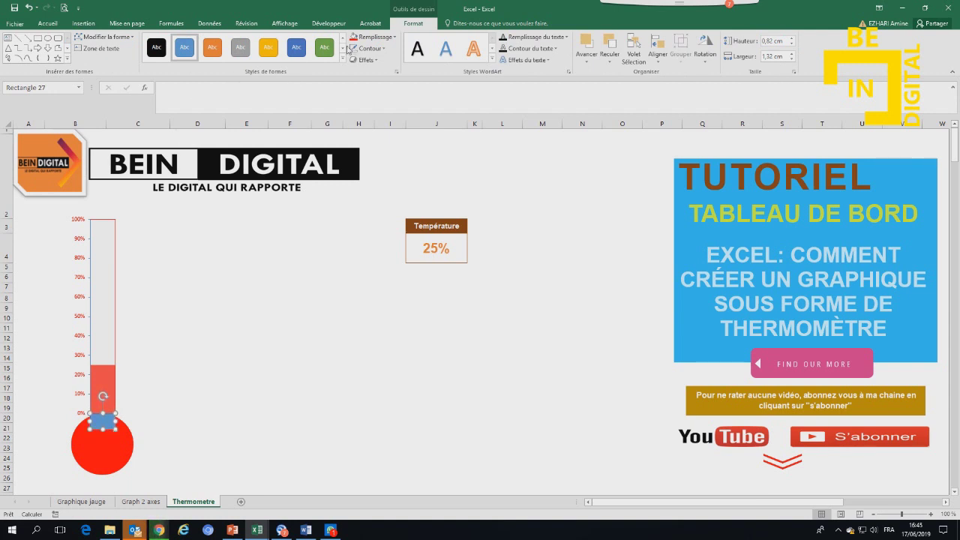
{"action": "left_click", "coordinate": [284, 405]}
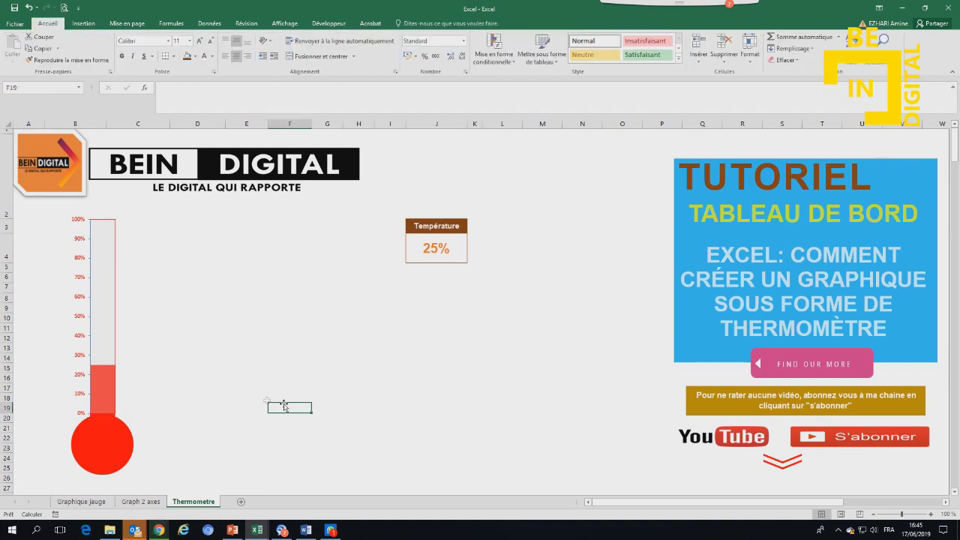
{"action": "left_click", "coordinate": [108, 383]}
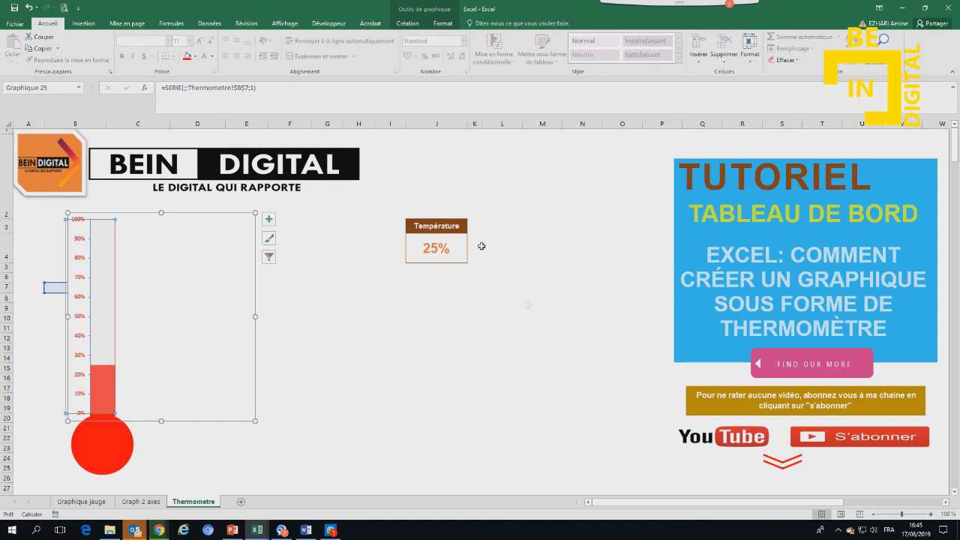
Fill the level series red and the upper tube bar light grey
{"action": "left_click", "coordinate": [441, 23]}
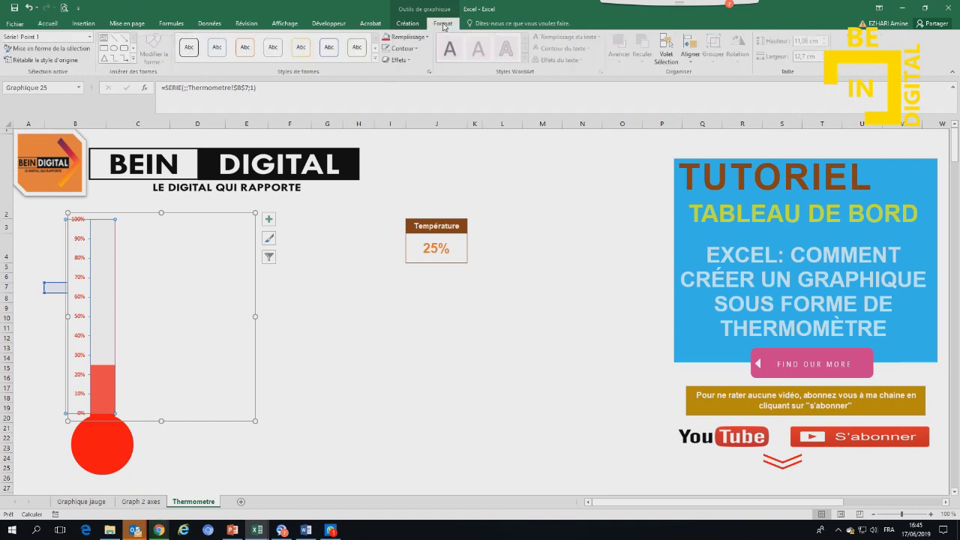
{"action": "left_click", "coordinate": [416, 37]}
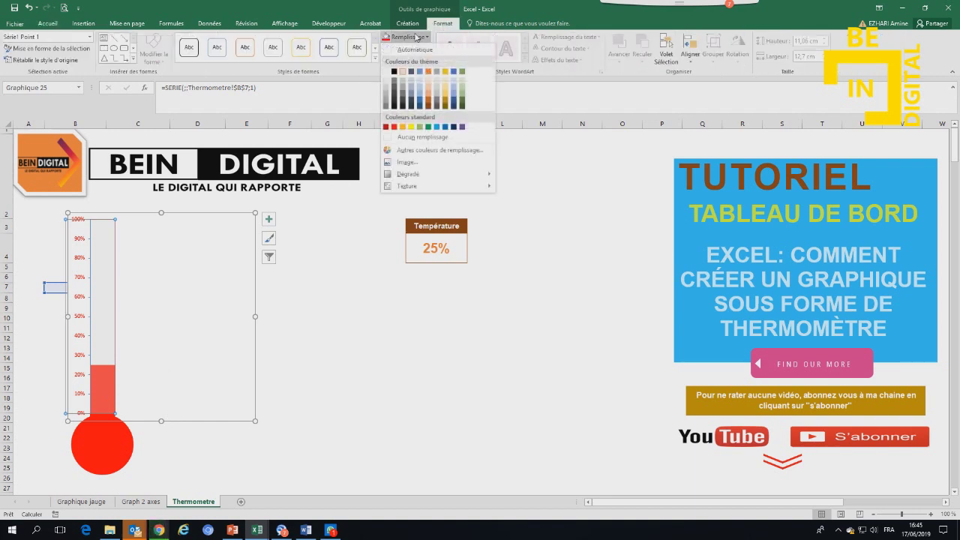
{"action": "left_click", "coordinate": [394, 126]}
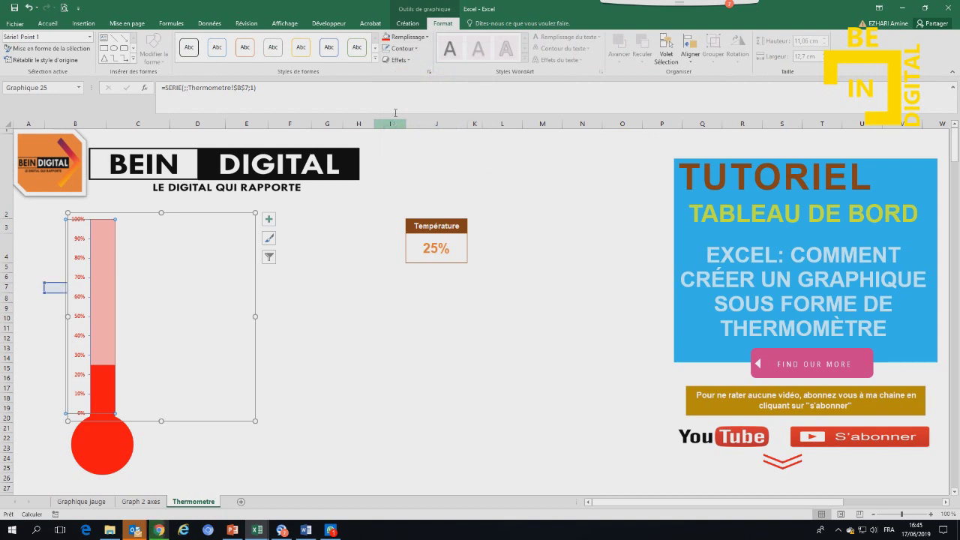
{"action": "left_click", "coordinate": [411, 39]}
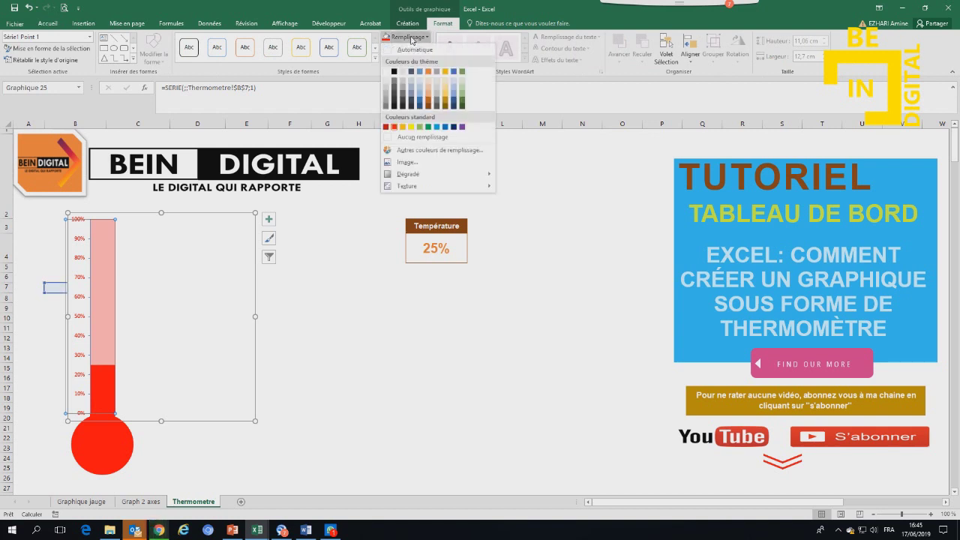
{"action": "left_click", "coordinate": [402, 72]}
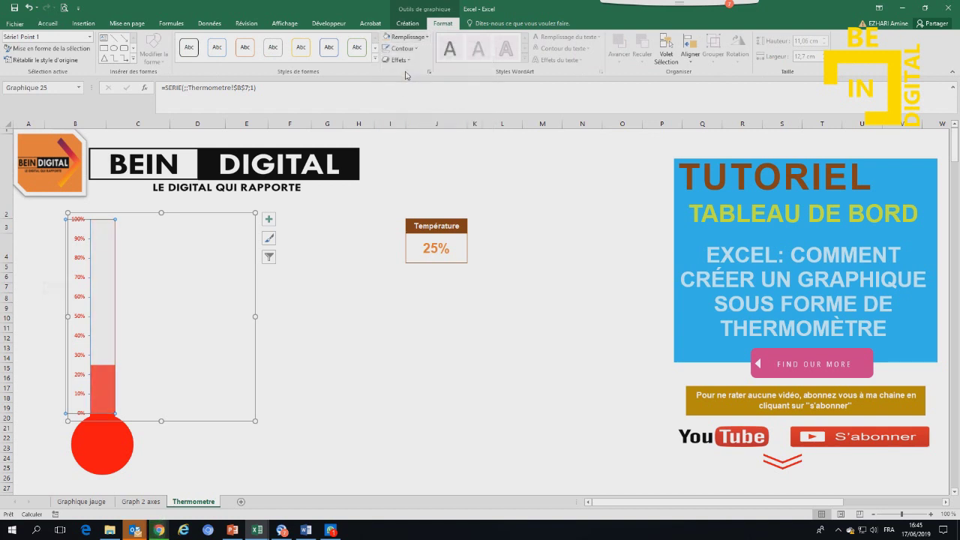
{"action": "left_click", "coordinate": [387, 420]}
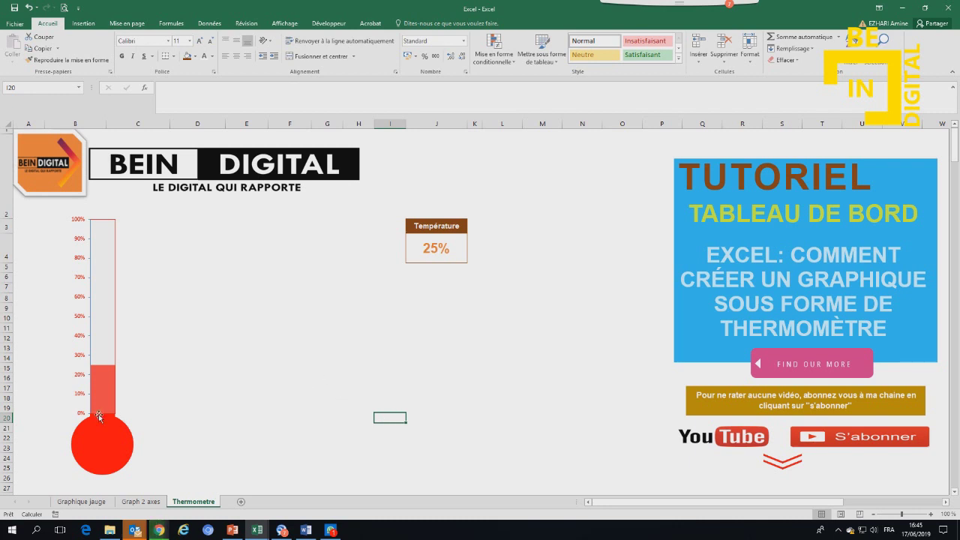
{"action": "left_click", "coordinate": [315, 349]}
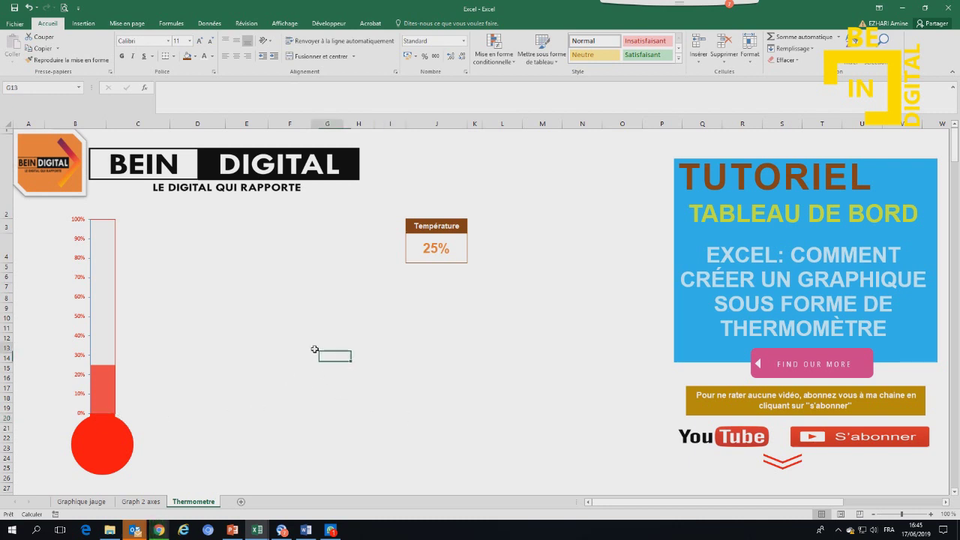
{"action": "left_click", "coordinate": [105, 416]}
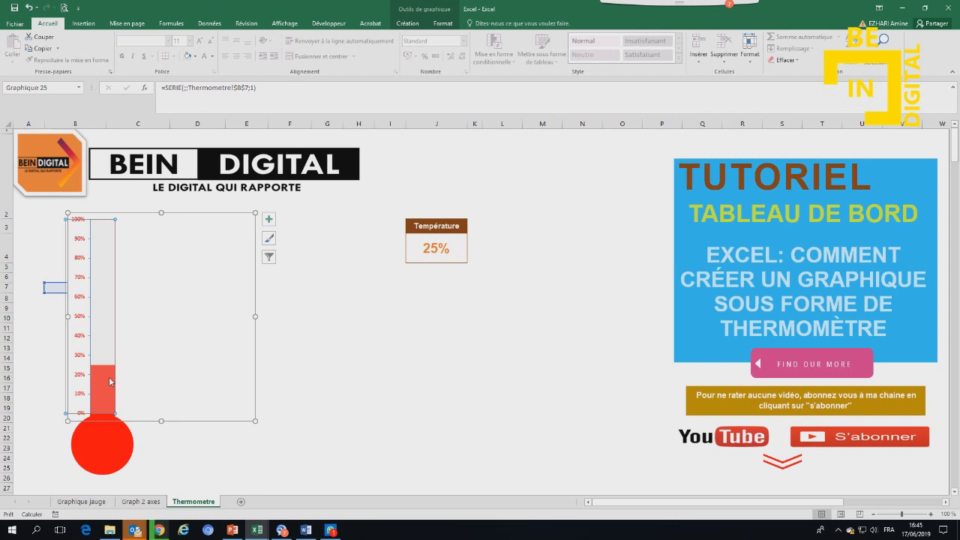
Plot the red fill series on the secondary axis
{"action": "right_click", "coordinate": [108, 376]}
{"action": "left_click", "coordinate": [187, 455]}
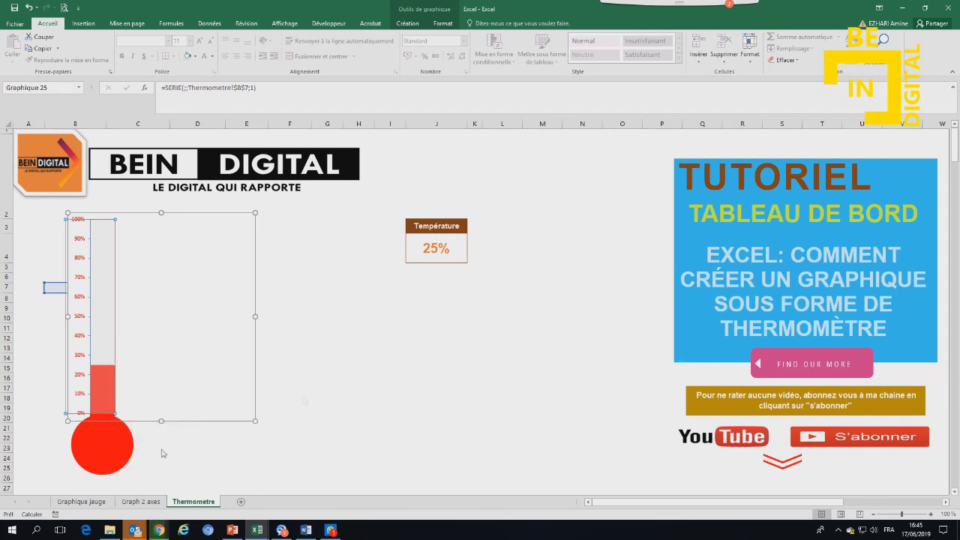
{"action": "left_click", "coordinate": [853, 211]}
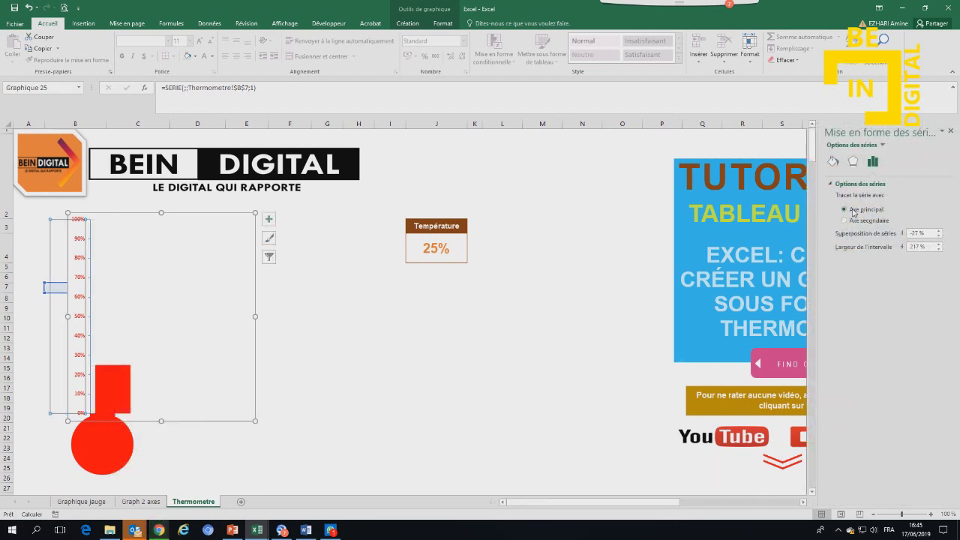
{"action": "right_click", "coordinate": [112, 390]}
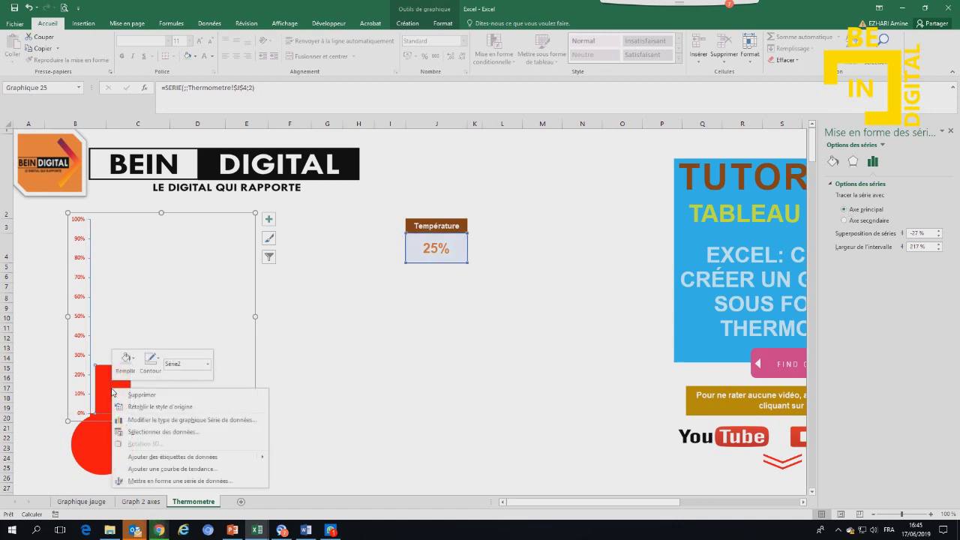
{"action": "left_click", "coordinate": [858, 221]}
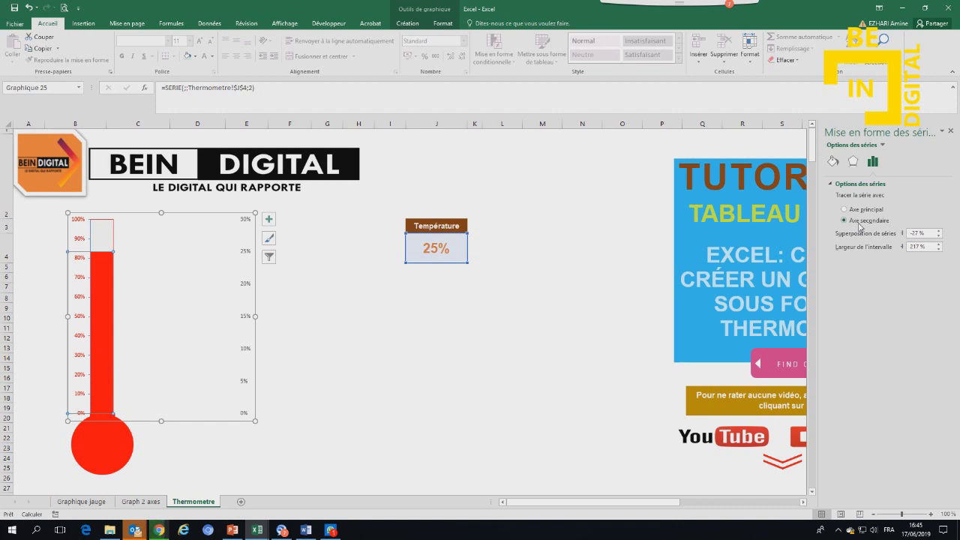
Change the secondary axis maximum from 0,3 to 1 so it spans 0% to 100%
{"action": "left_click", "coordinate": [245, 285]}
{"action": "right_click", "coordinate": [245, 285]}
{"action": "left_click", "coordinate": [272, 391]}
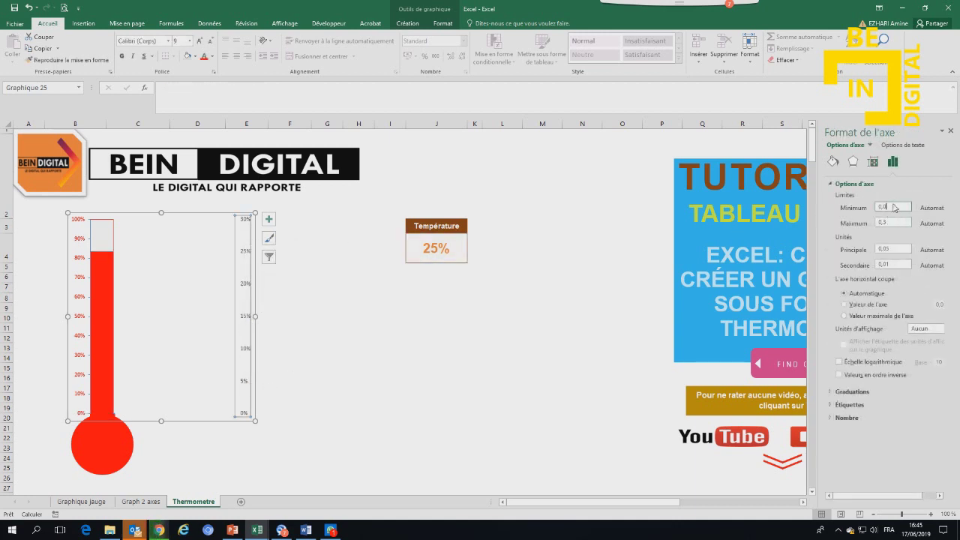
{"action": "left_click", "coordinate": [894, 222]}
{"action": "double_click", "coordinate": [894, 222]}
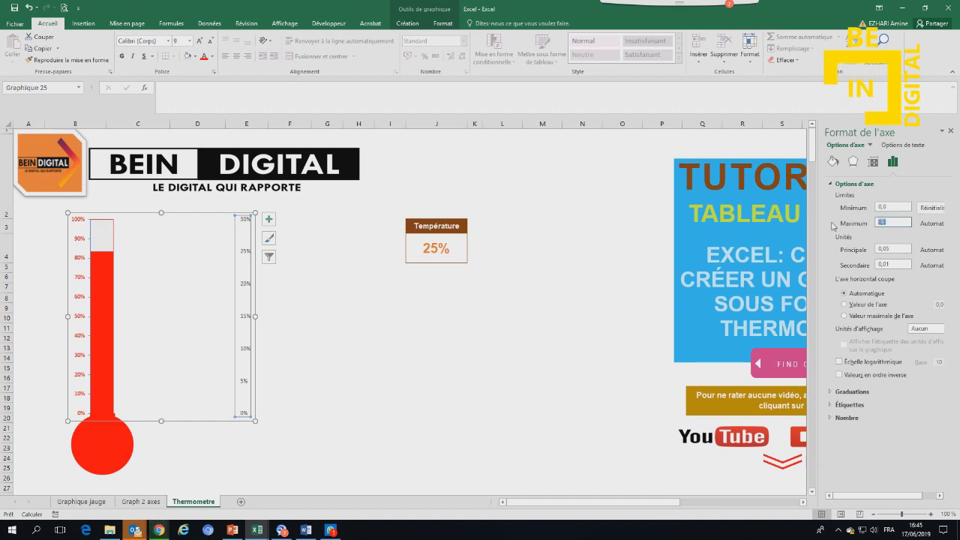
{"action": "type", "text": "1"}
{"action": "left_click", "coordinate": [621, 297]}
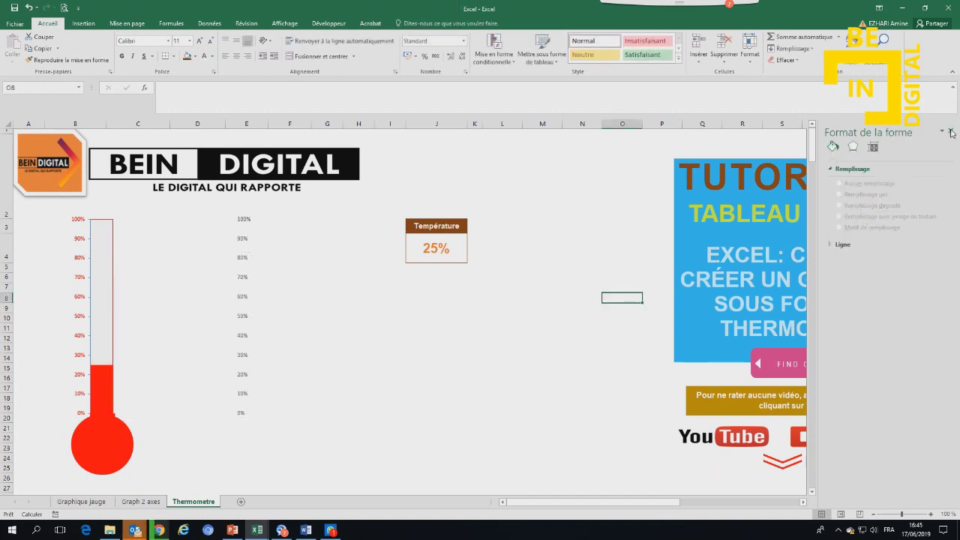
{"action": "left_click", "coordinate": [950, 131]}
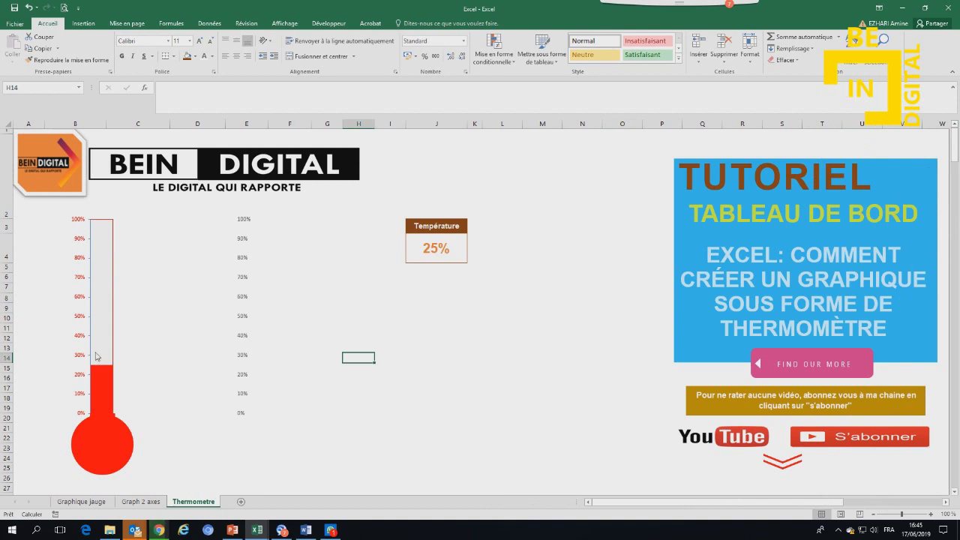
Centre the bulb circle and connecting rectangle on each other and group them
{"action": "left_click", "coordinate": [435, 249]}
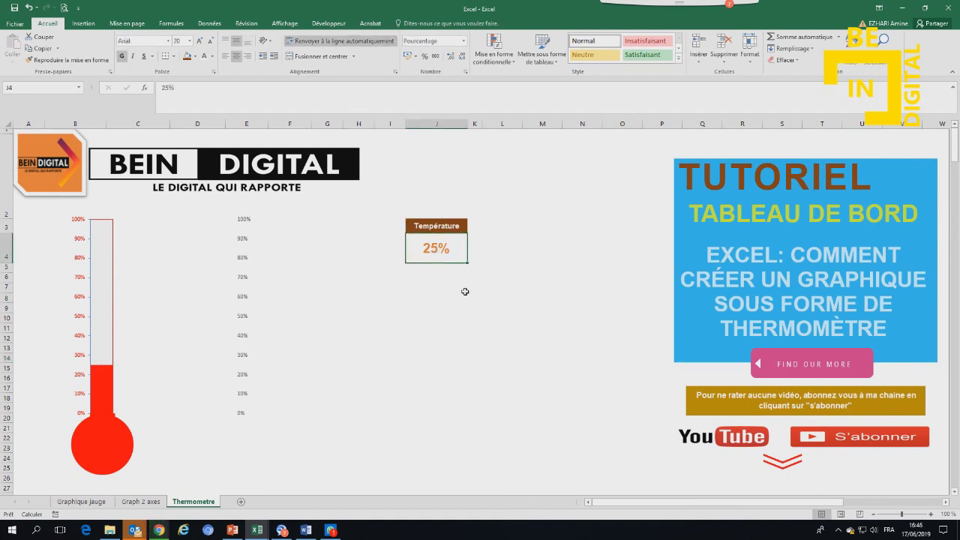
{"action": "left_click", "coordinate": [109, 418]}
{"action": "right_click", "coordinate": [107, 448]}
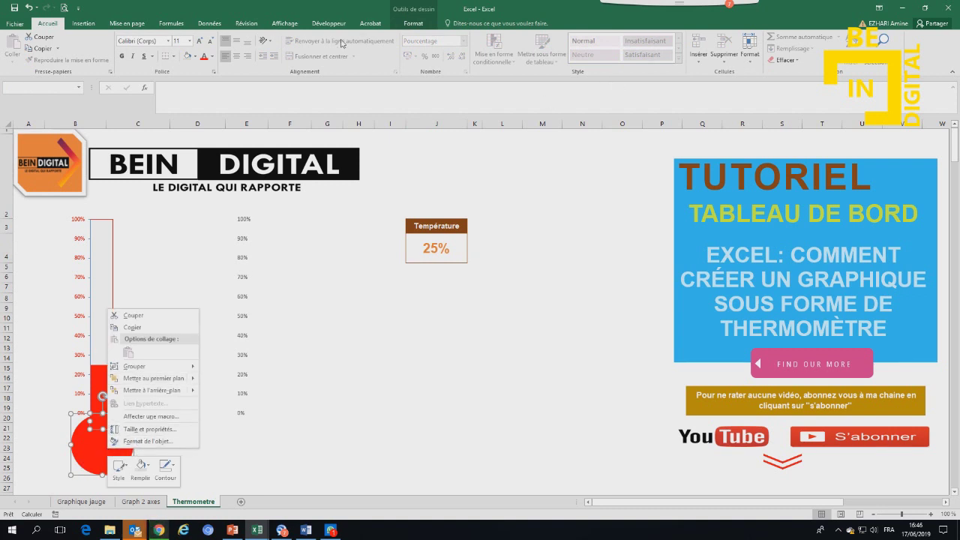
{"action": "left_click", "coordinate": [407, 25]}
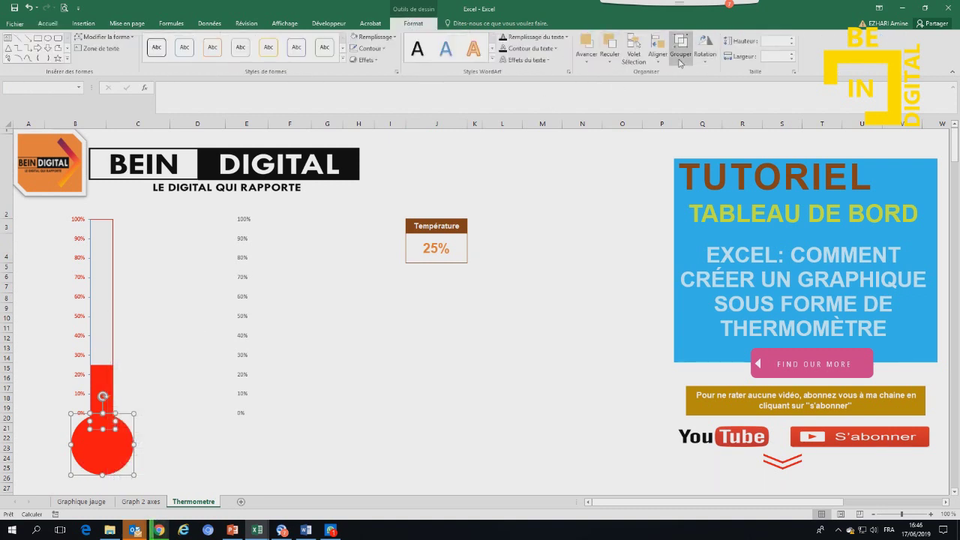
{"action": "left_click", "coordinate": [657, 53]}
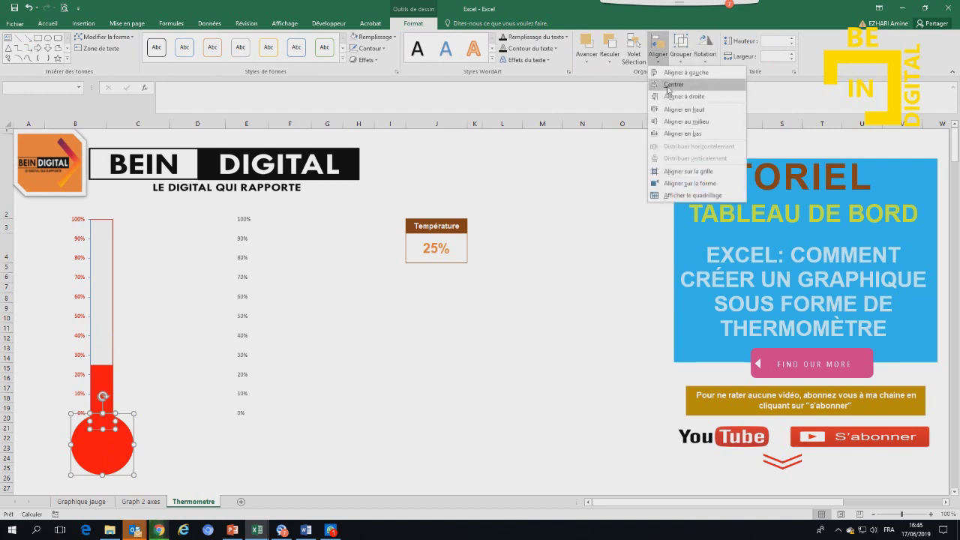
{"action": "left_click", "coordinate": [669, 89]}
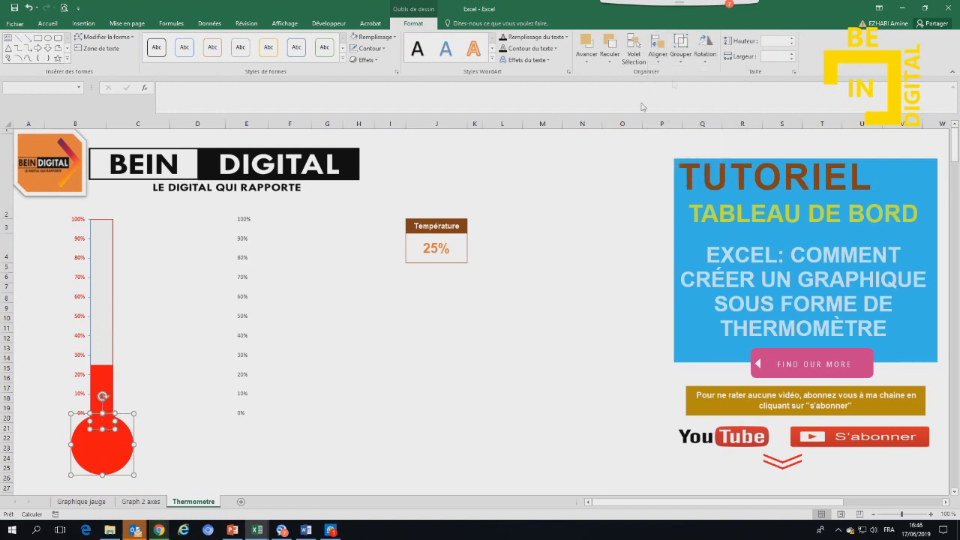
{"action": "left_click", "coordinate": [680, 54]}
{"action": "left_click", "coordinate": [689, 75]}
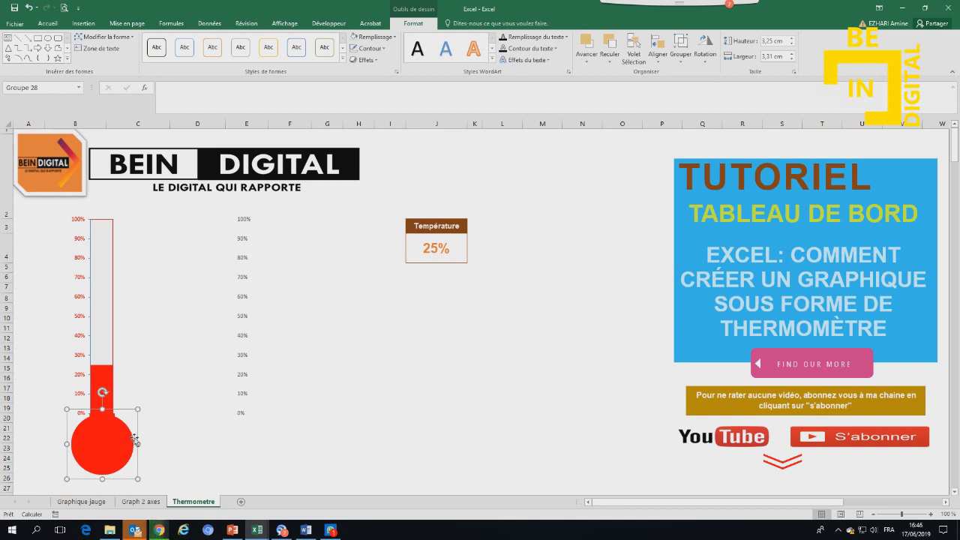
Nudge the bulb group under the stem and narrow the neck rectangle to 1.19 cm
{"action": "left_click_drag", "start_coordinate": [136, 438], "coordinate": [137, 437]}
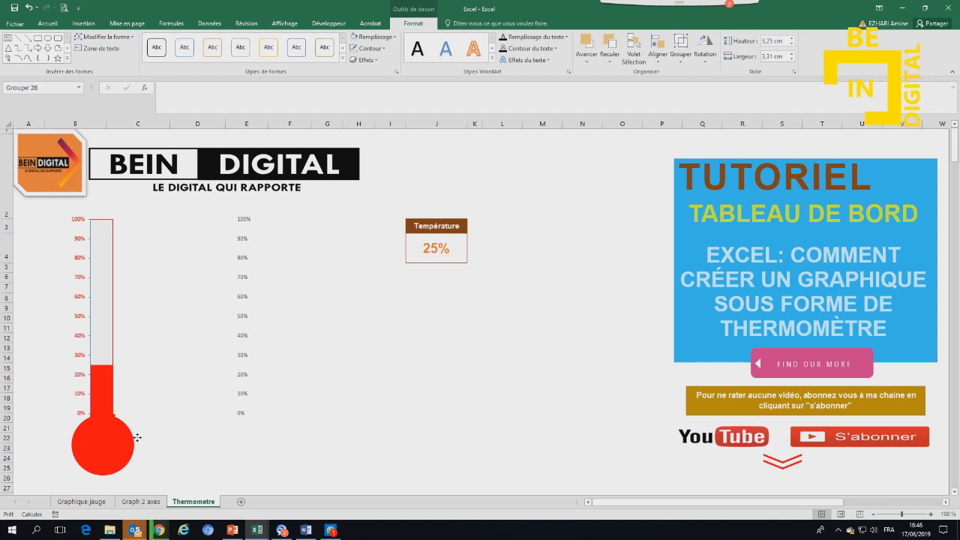
{"action": "left_click_drag", "start_coordinate": [137, 437], "coordinate": [136, 439]}
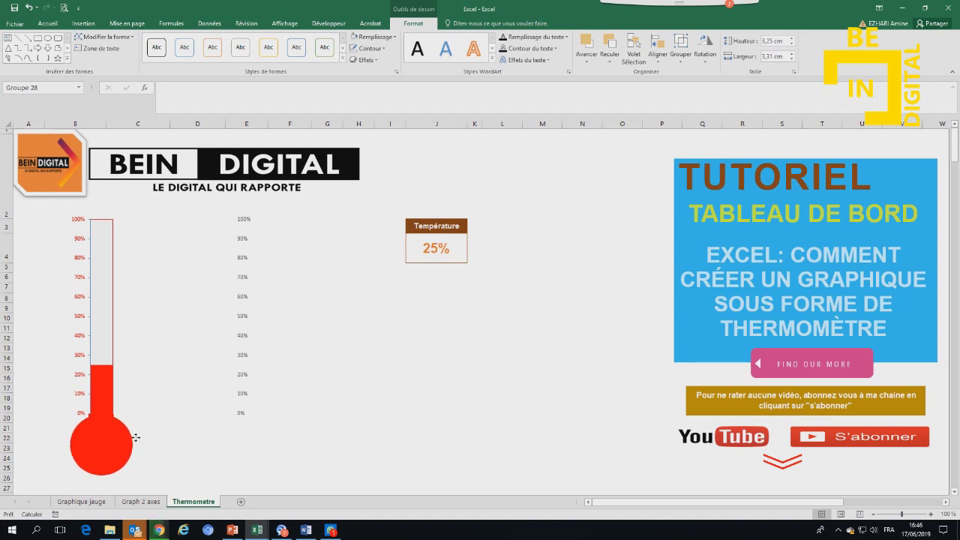
{"action": "left_click_drag", "start_coordinate": [136, 438], "coordinate": [136, 437]}
{"action": "left_click", "coordinate": [109, 417]}
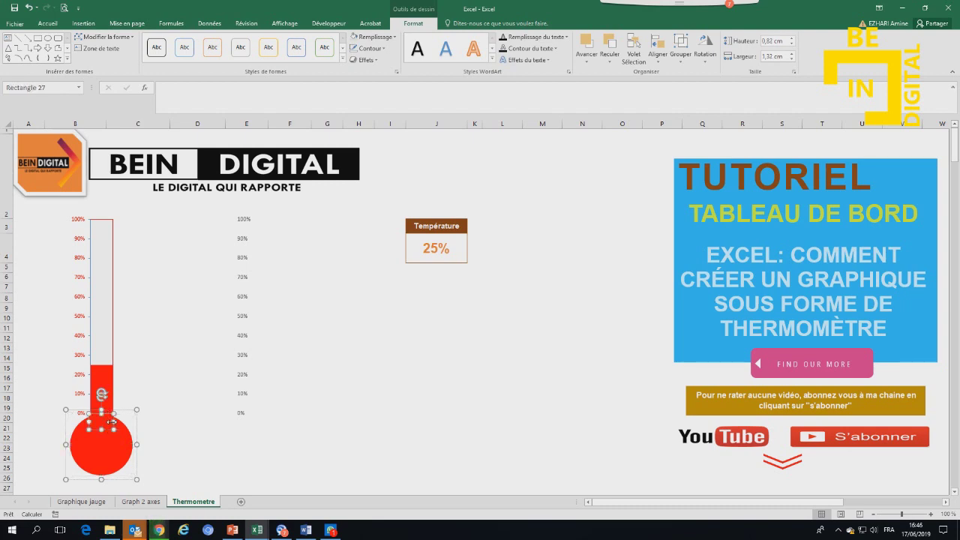
{"action": "scroll", "coordinate": [136, 439], "scroll_direction": "up", "scroll_amount": 5, "text": "ctrl"}
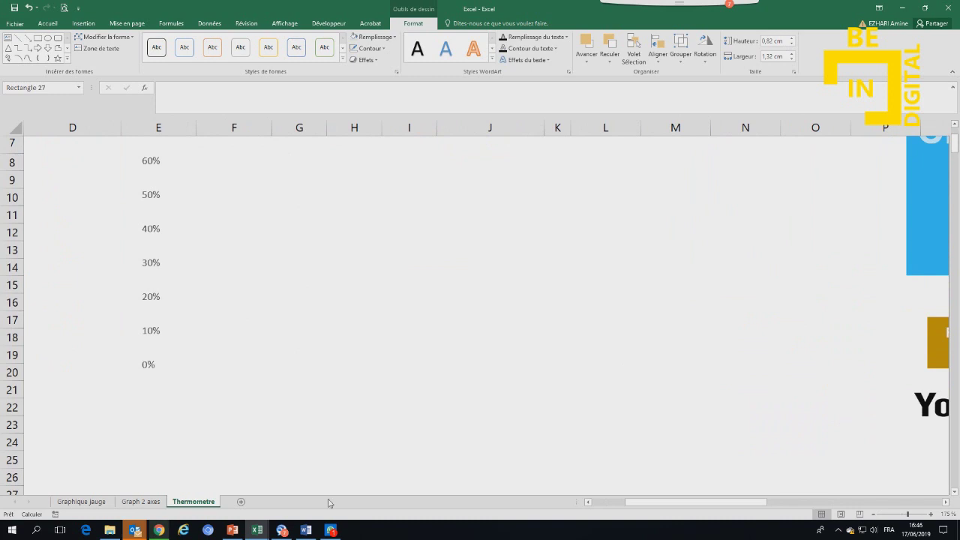
{"action": "left_click_drag", "start_coordinate": [702, 502], "coordinate": [670, 502]}
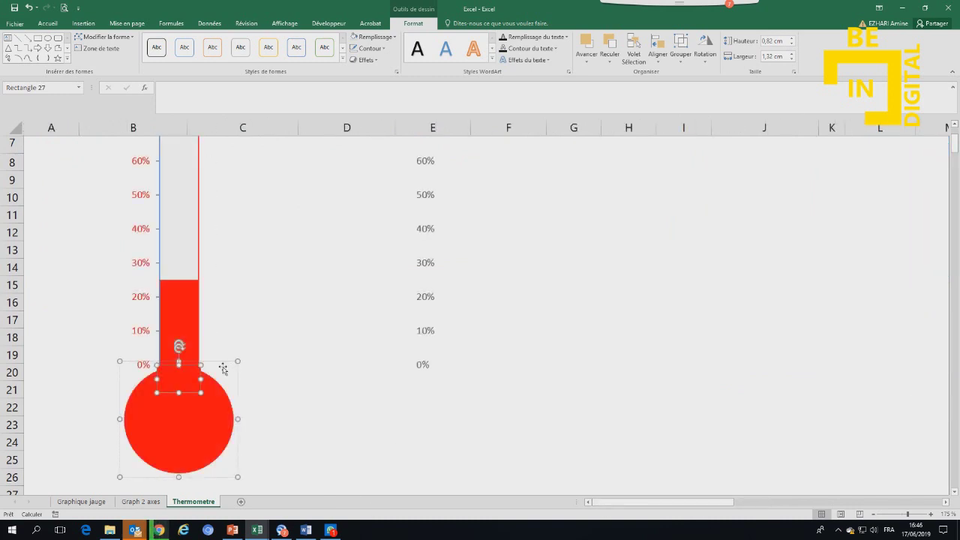
{"action": "left_click_drag", "start_coordinate": [200, 380], "coordinate": [196, 380]}
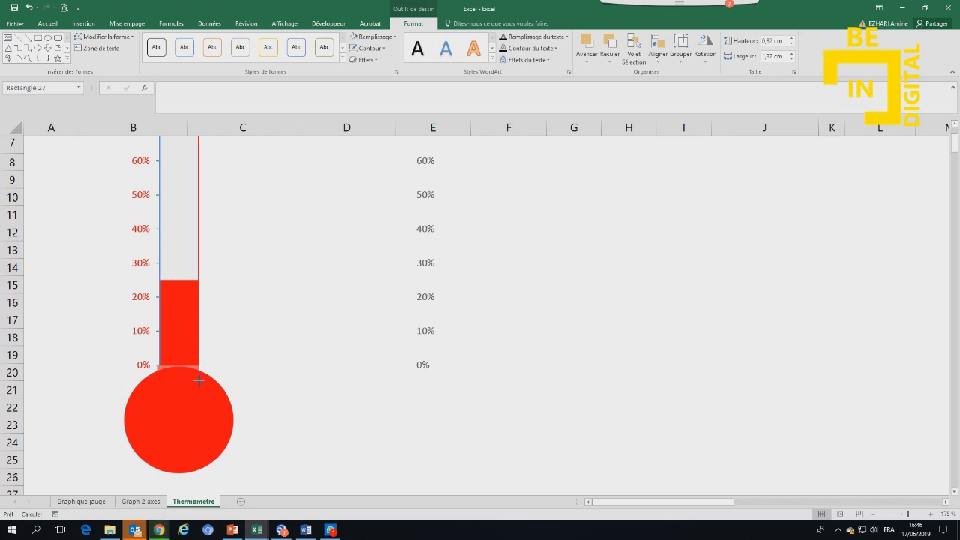
{"action": "left_click_drag", "start_coordinate": [199, 380], "coordinate": [160, 381]}
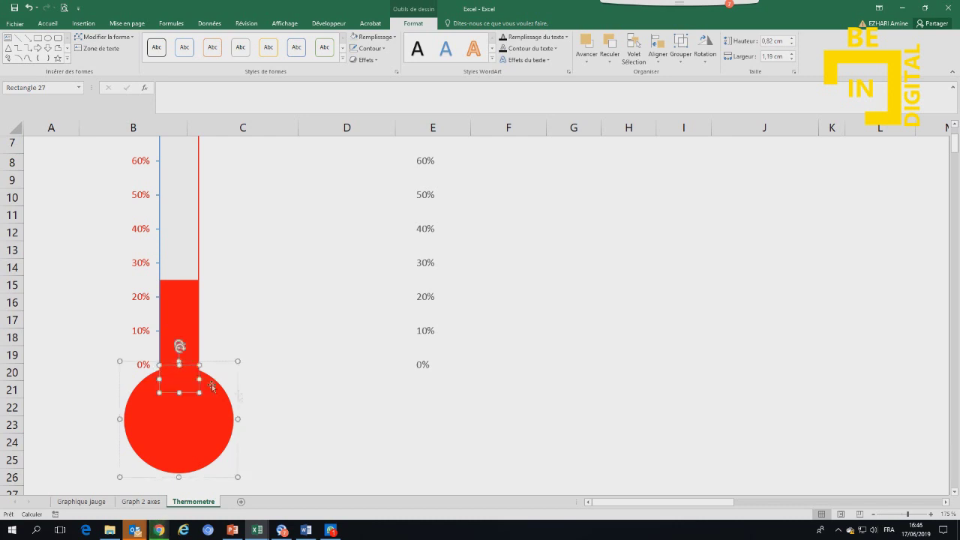
{"action": "left_click", "coordinate": [383, 420]}
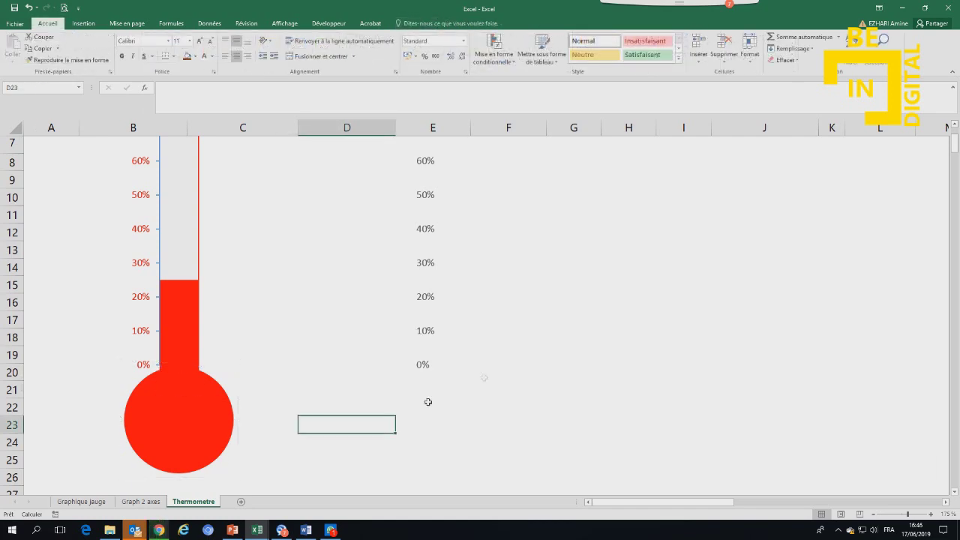
Place the red bulb group directly beneath the chart's red bar
{"action": "left_click", "coordinate": [495, 374]}
{"action": "scroll", "coordinate": [495, 373], "scroll_direction": "down", "scroll_amount": 6}
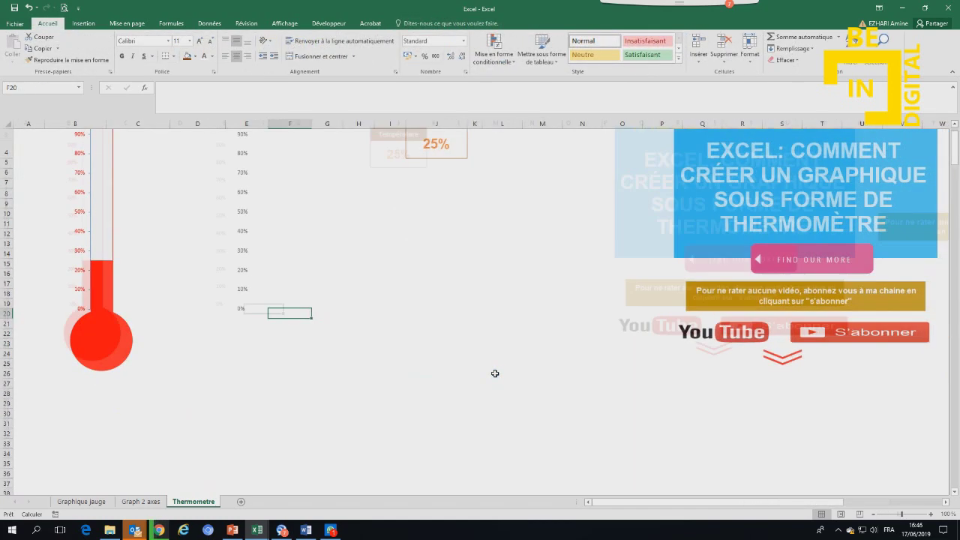
{"action": "scroll", "coordinate": [495, 373], "scroll_direction": "up", "scroll_amount": 1}
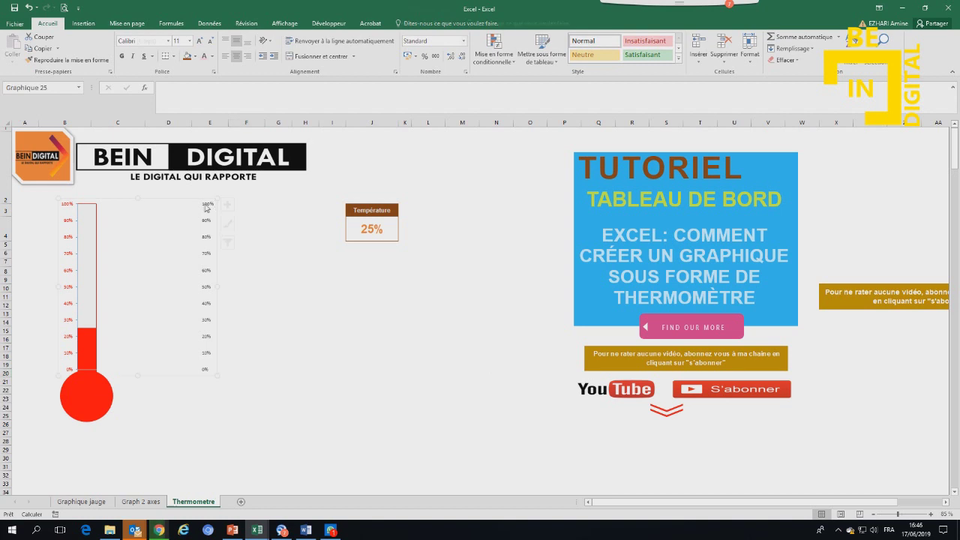
{"action": "left_click", "coordinate": [202, 208]}
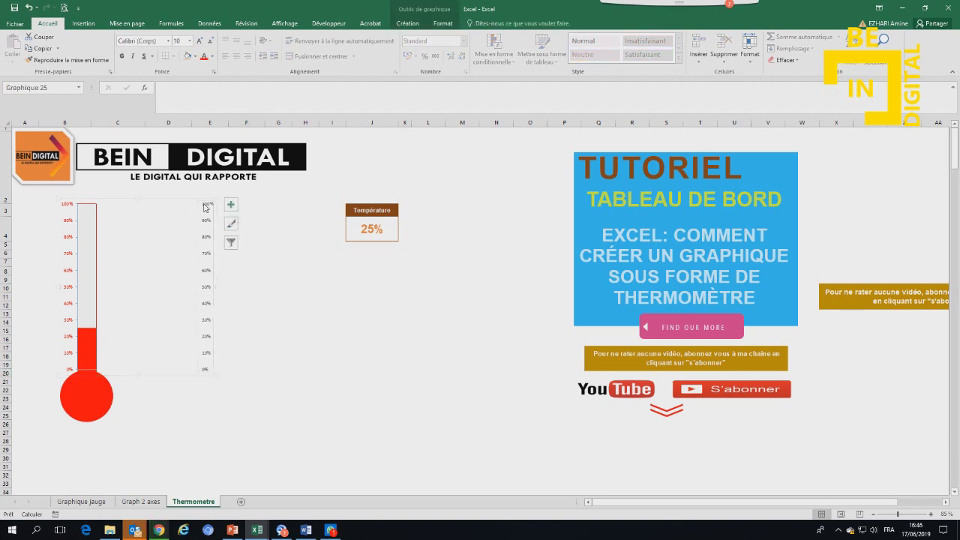
{"action": "left_click", "coordinate": [246, 338]}
{"action": "left_click", "coordinate": [94, 369]}
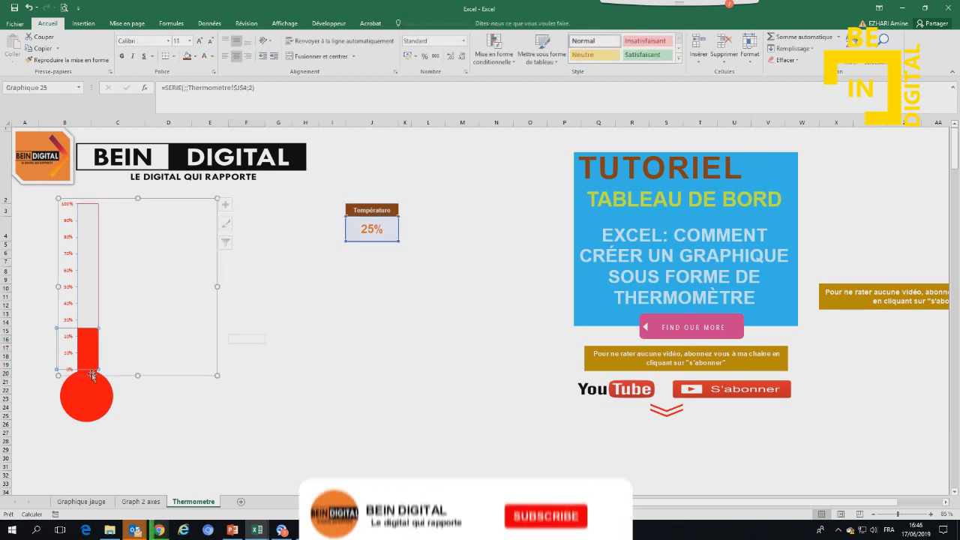
{"action": "left_click", "coordinate": [112, 393]}
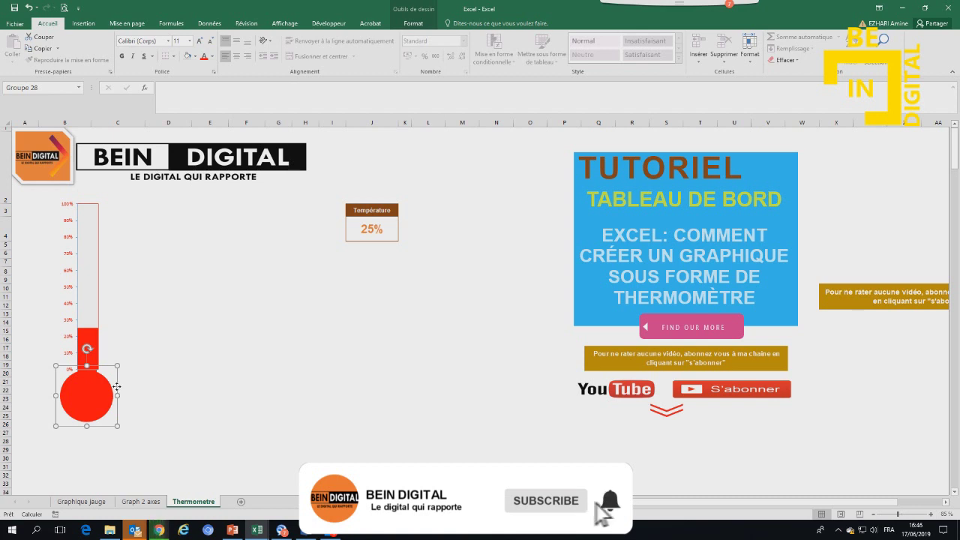
{"action": "left_click_drag", "start_coordinate": [117, 389], "coordinate": [118, 385]}
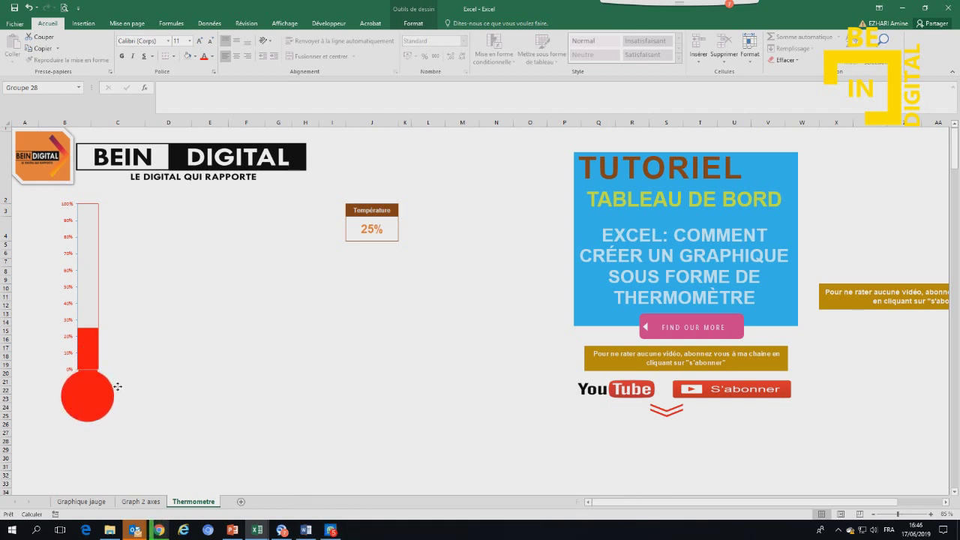
{"action": "left_click_drag", "start_coordinate": [118, 386], "coordinate": [119, 387]}
Resize the neck rectangle from its left side so its edges align with the bar
{"action": "scroll", "coordinate": [120, 390], "scroll_direction": "up", "scroll_amount": 6, "text": "ctrl"}
{"action": "left_click", "coordinate": [278, 342]}
{"action": "left_click", "coordinate": [124, 316]}
{"action": "left_click", "coordinate": [124, 319]}
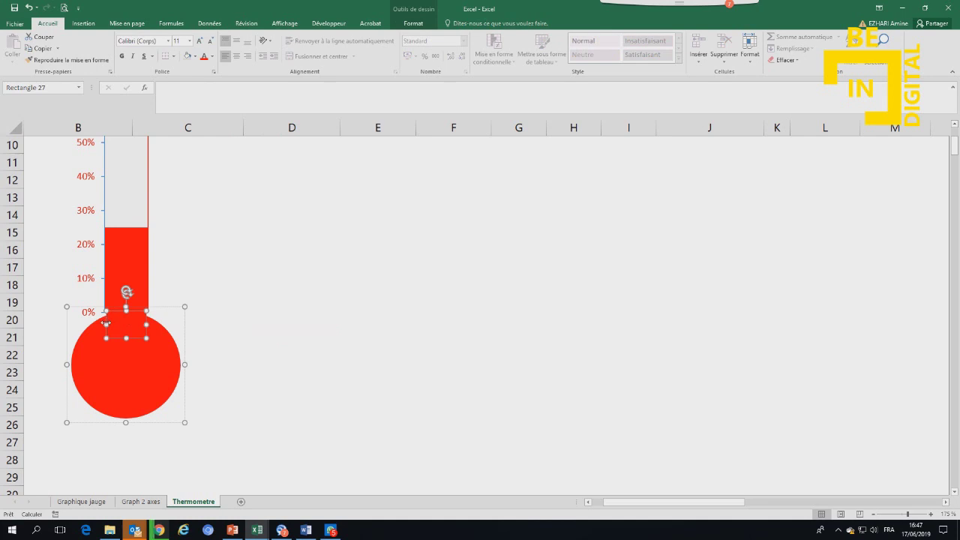
{"action": "left_click_drag", "start_coordinate": [105, 324], "coordinate": [149, 323]}
{"action": "left_click", "coordinate": [272, 335]}
{"action": "scroll", "coordinate": [276, 330], "scroll_direction": "down", "scroll_amount": 3}
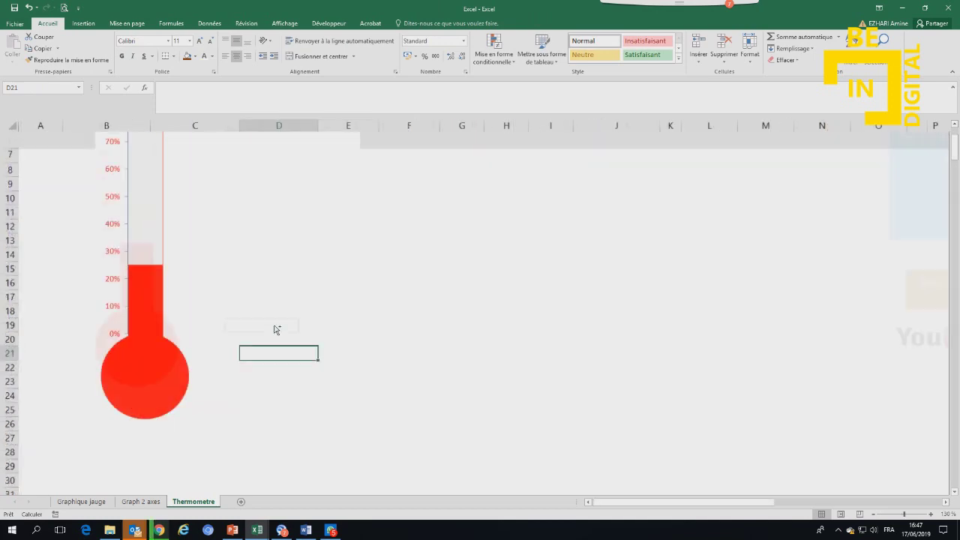
{"action": "scroll", "coordinate": [276, 330], "scroll_direction": "down", "scroll_amount": 3}
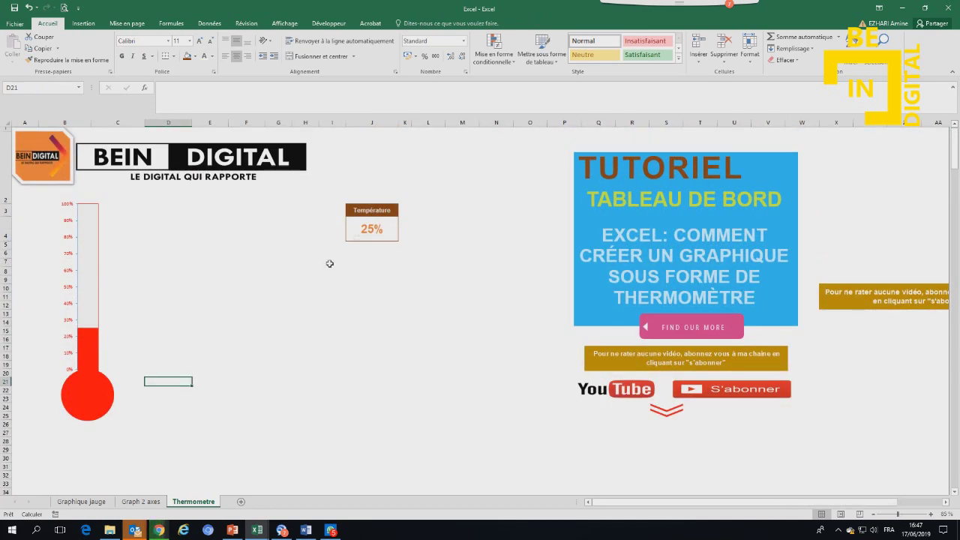
Enter 30% and then 40% in temperature cell J4, checking the red bar rises
{"action": "left_click", "coordinate": [385, 224]}
{"action": "type", "text": "30"}
{"action": "key", "text": "Return"}
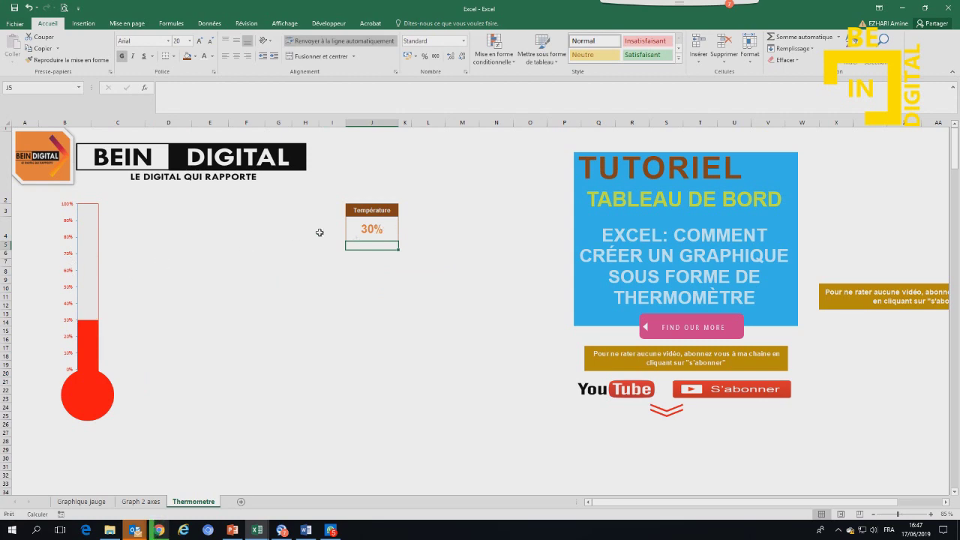
{"action": "left_click", "coordinate": [108, 213]}
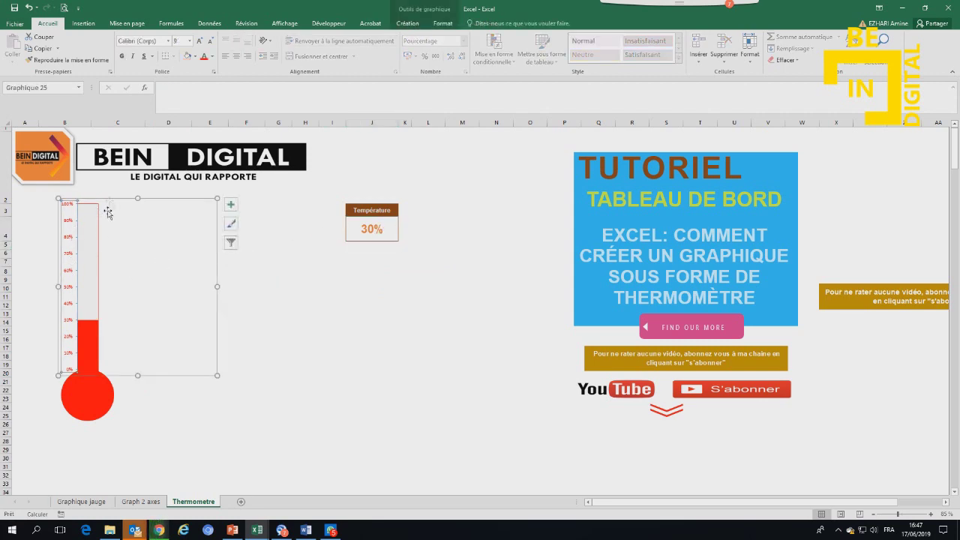
{"action": "scroll", "coordinate": [198, 284], "scroll_direction": "up", "scroll_amount": 1}
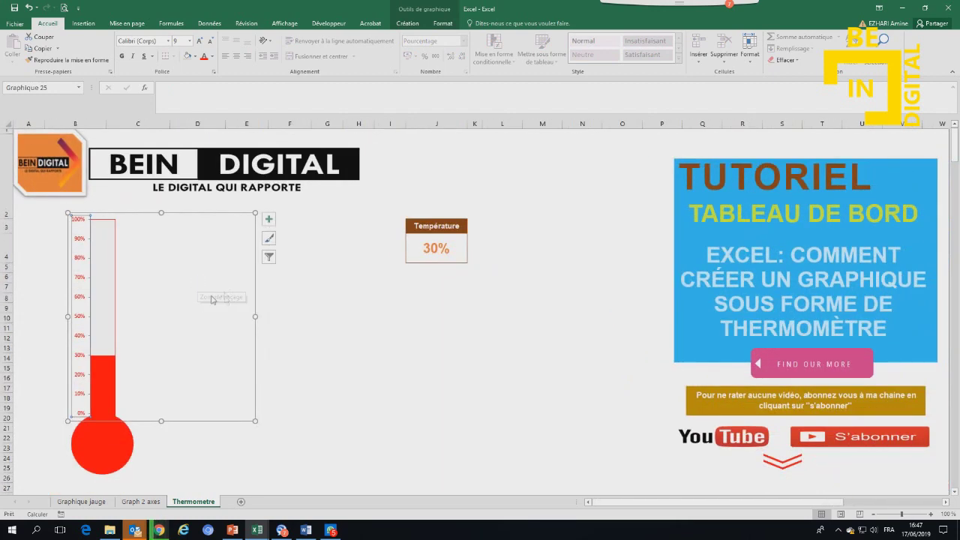
{"action": "left_click", "coordinate": [389, 335]}
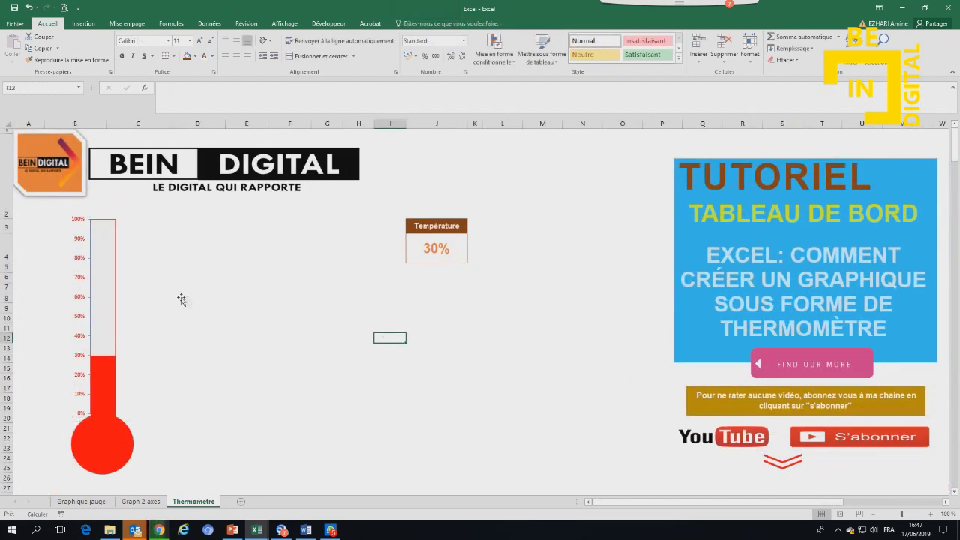
{"action": "left_click", "coordinate": [435, 246]}
{"action": "type", "text": "40%"}
{"action": "key", "text": "Return"}
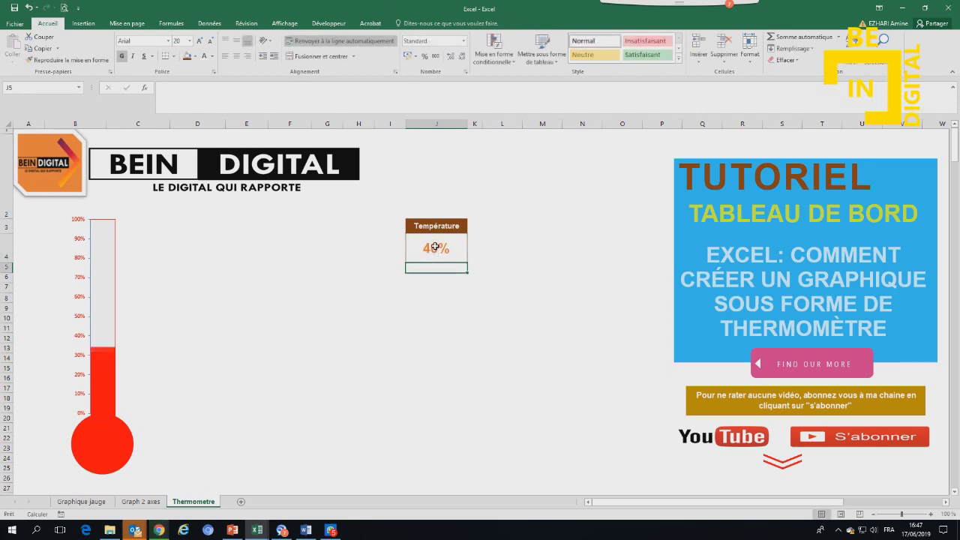
Enter 80%, 10%, then 15% in J4, watching the thermometer level follow
{"action": "left_click", "coordinate": [435, 247]}
{"action": "type", "text": "80%"}
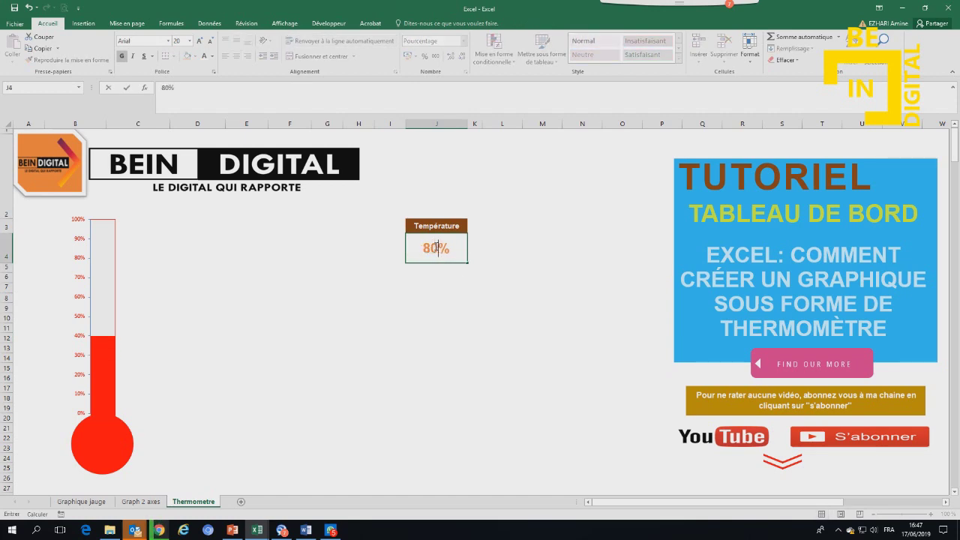
{"action": "key", "text": "Return"}
{"action": "left_click", "coordinate": [435, 246]}
{"action": "type", "text": "10%"}
{"action": "key", "text": "Return"}
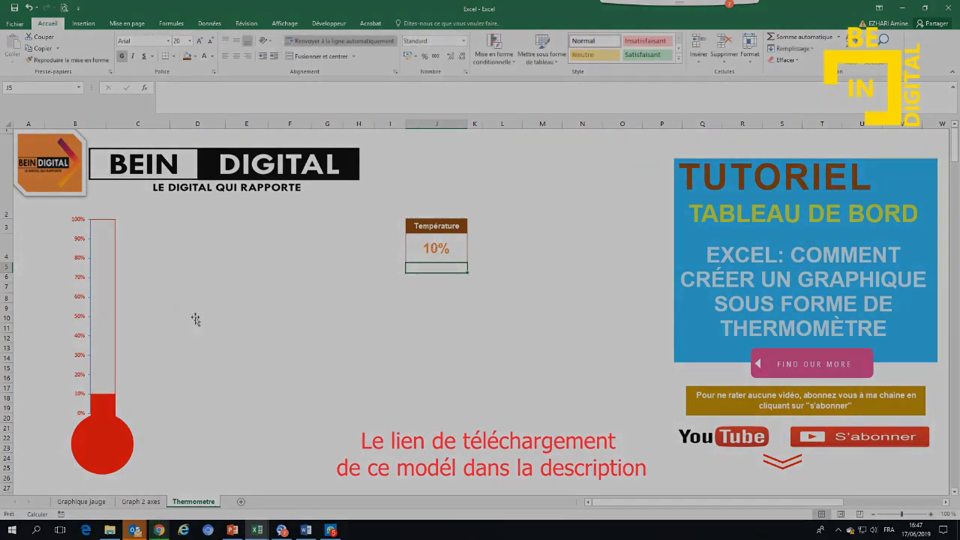
{"action": "left_click", "coordinate": [195, 319]}
{"action": "left_click", "coordinate": [300, 287]}
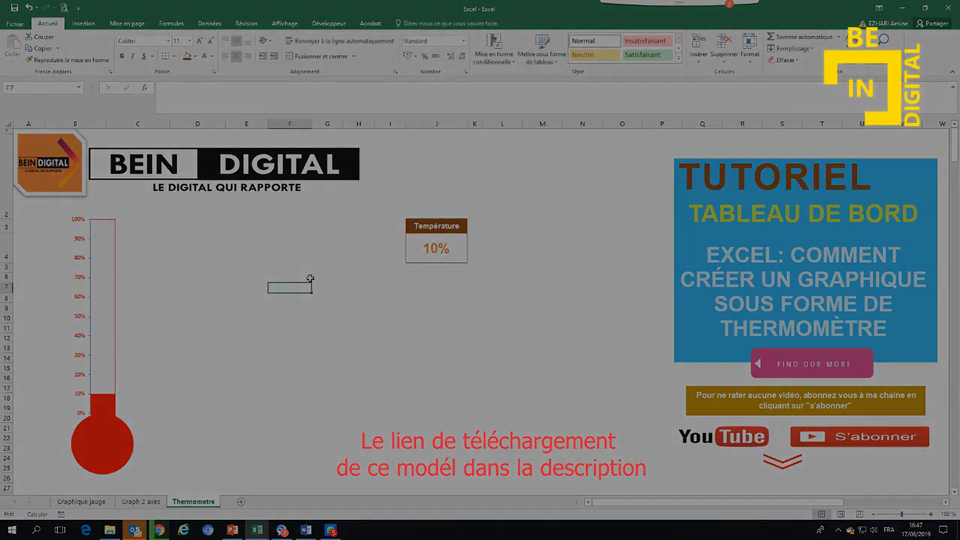
{"action": "left_click", "coordinate": [435, 248]}
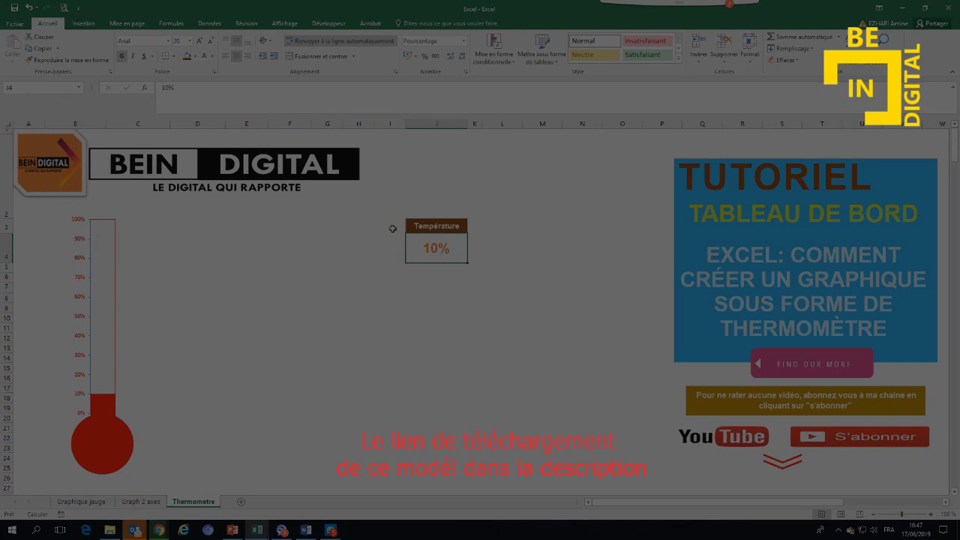
{"action": "type", "text": "15%"}
{"action": "left_click", "coordinate": [392, 229]}
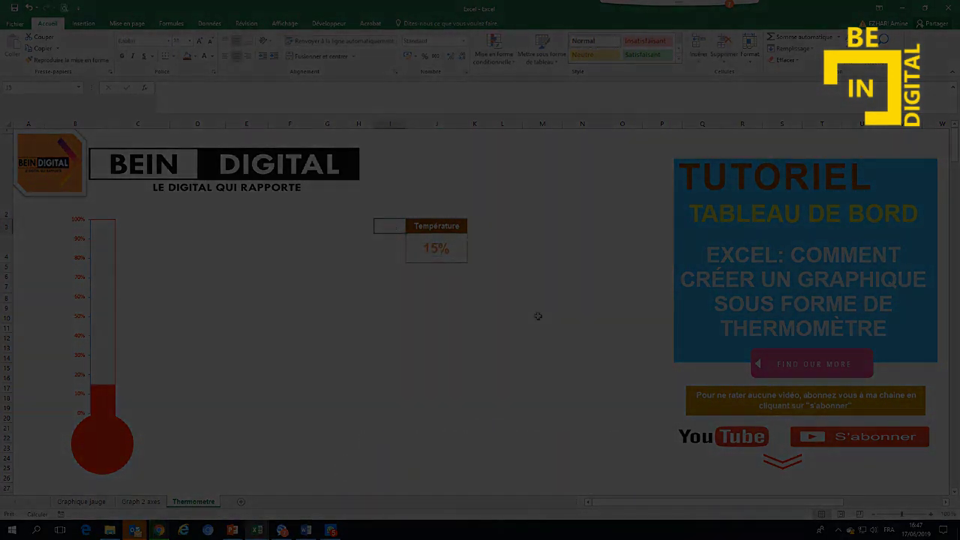